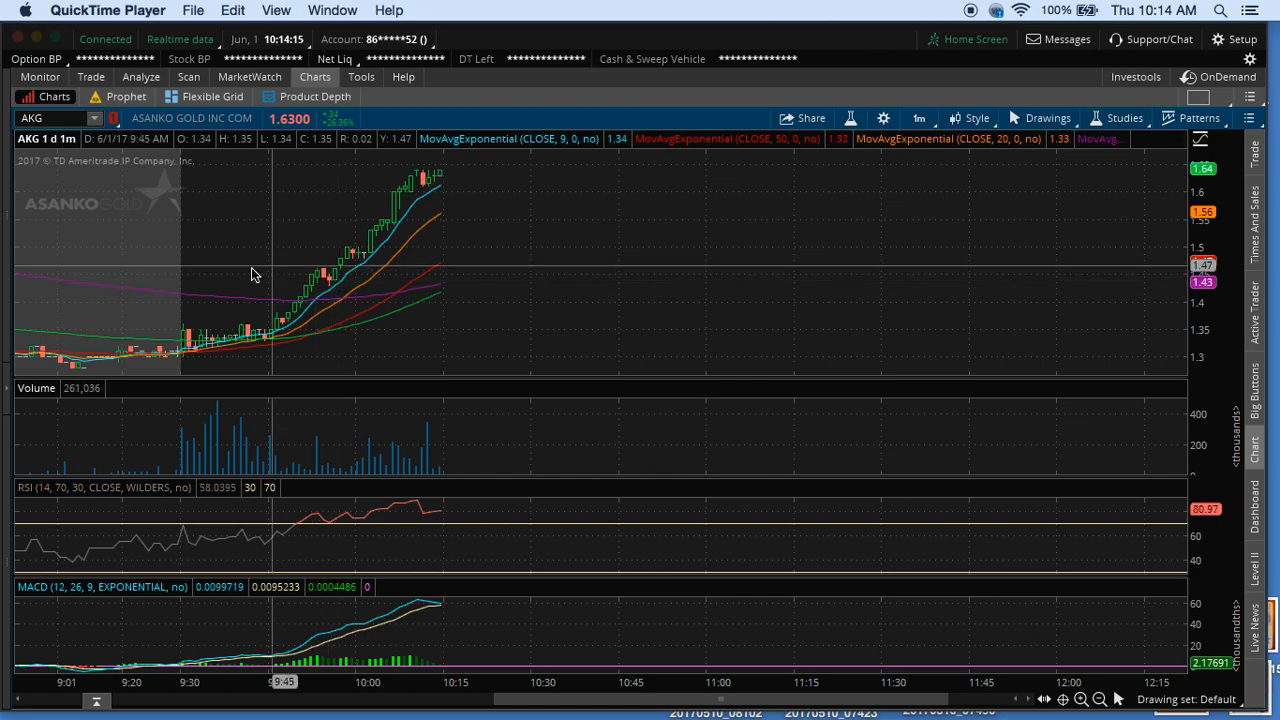
Step: Zoom out along the time axis, then frame the 8:45–10:45 morning run-up on the one-minute AKG chart
drag(252, 271, 493, 219)
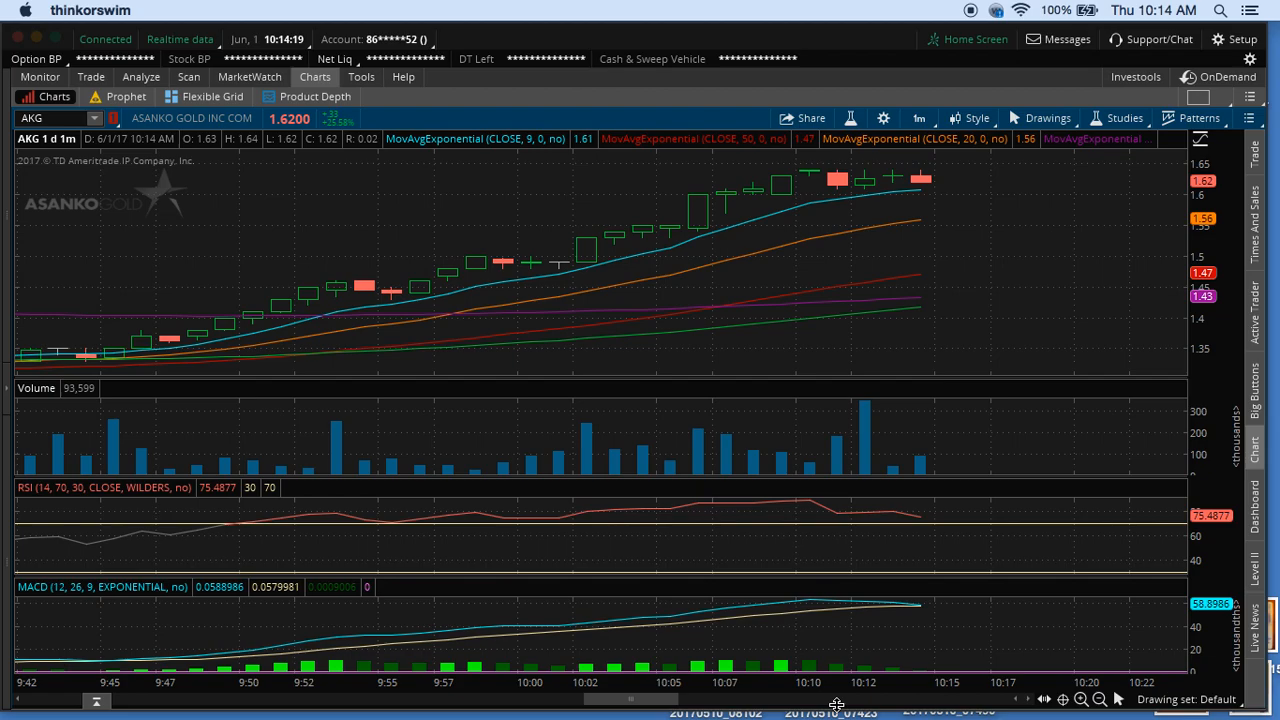
click(1100, 699)
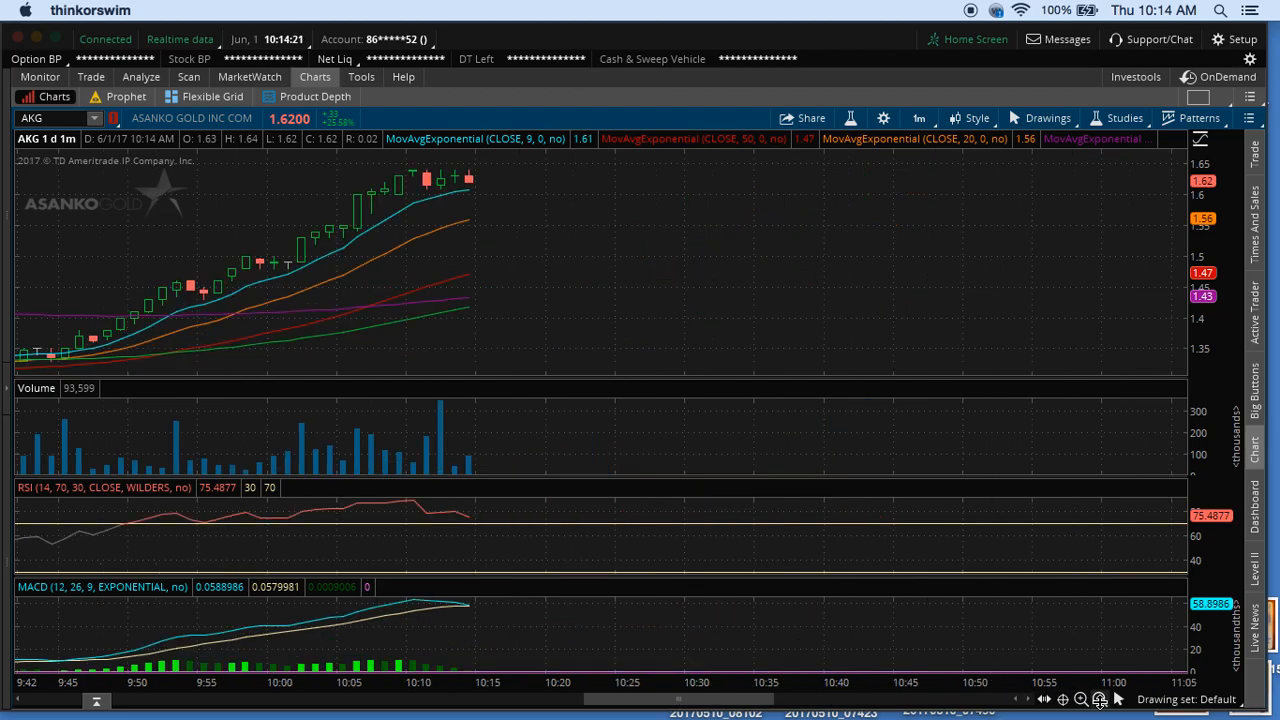
click(1100, 699)
click(1100, 699)
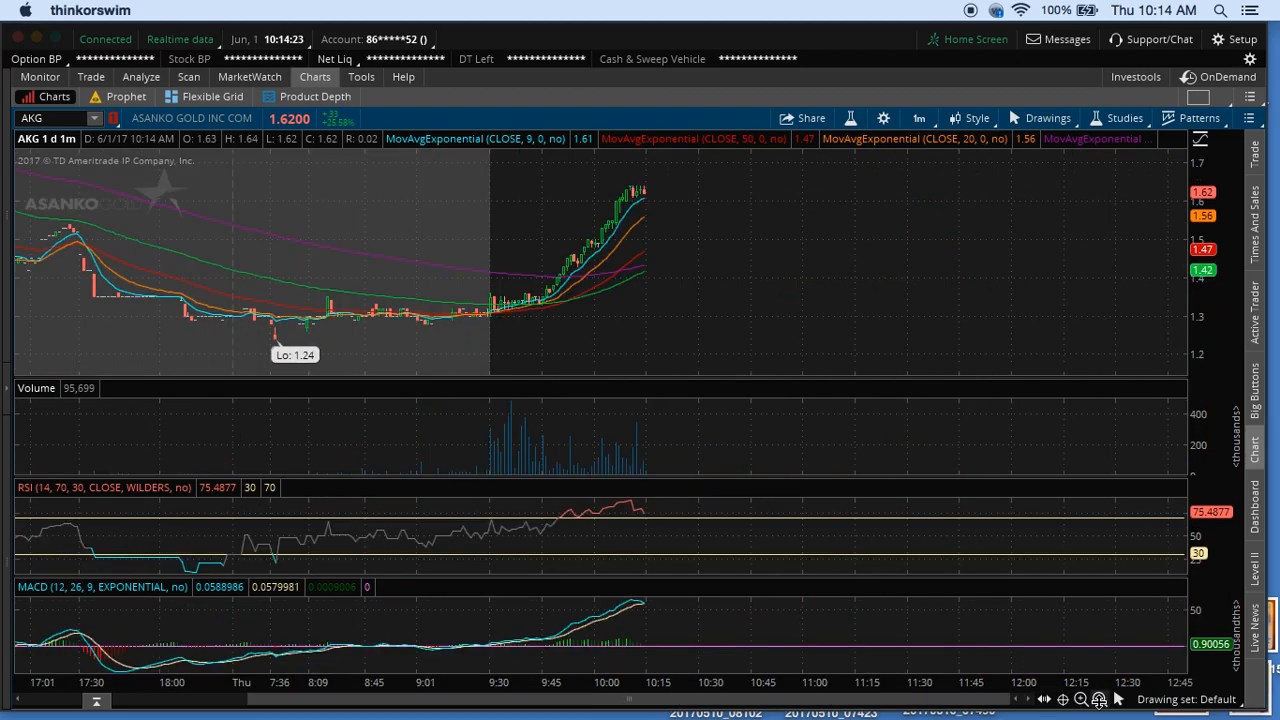
drag(548, 219, 856, 242)
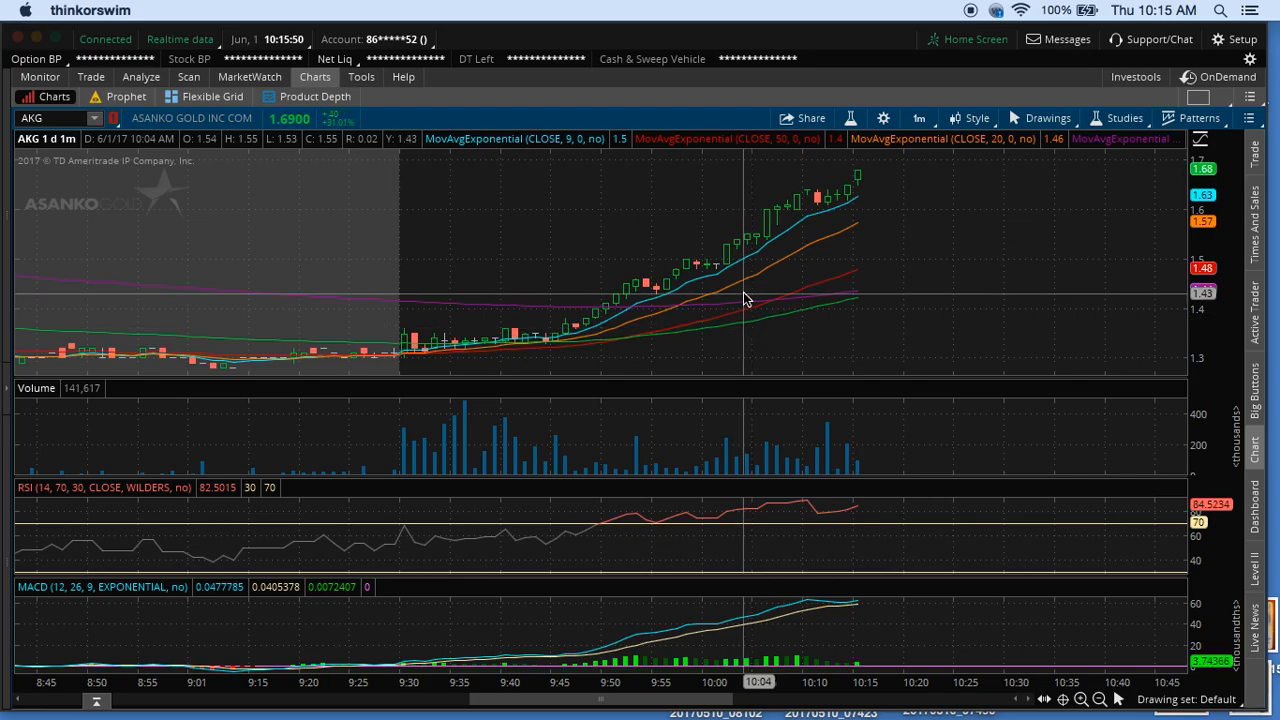
Step: Switch AKG to the 1 Y : D daily chart showing the past month's steep drop
click(926, 120)
click(909, 281)
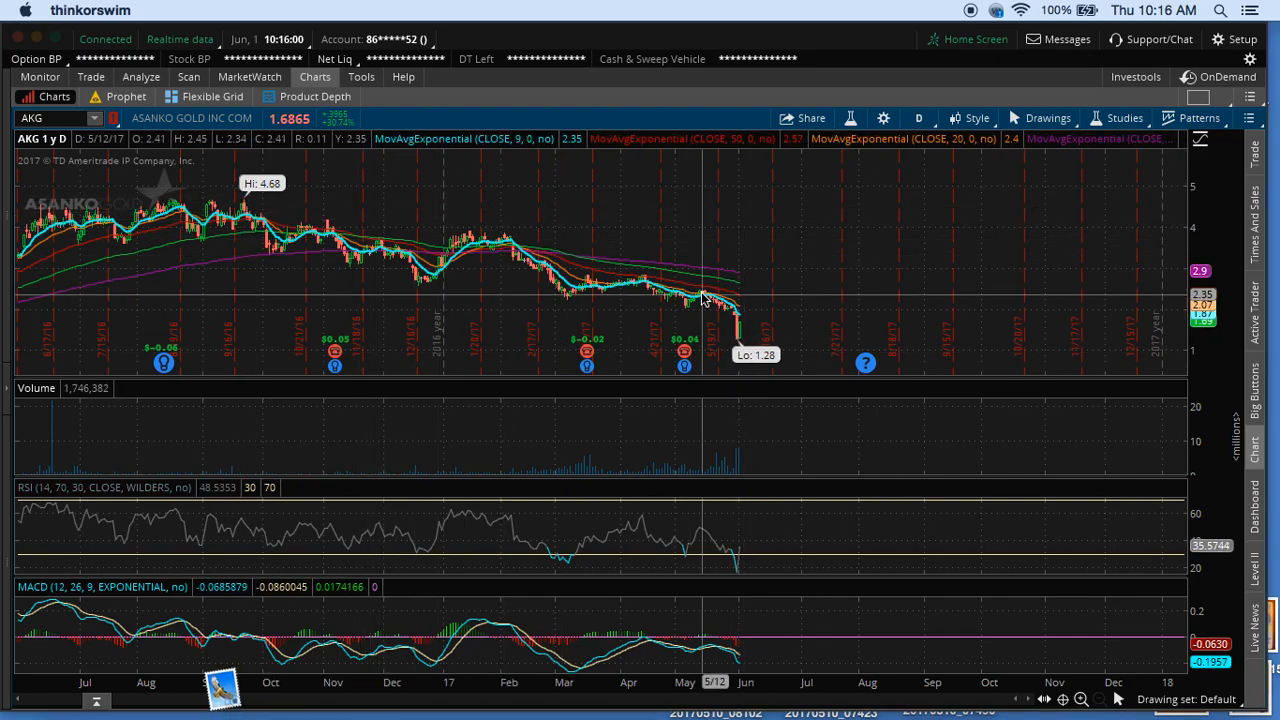
scroll(815, 297, up, 5)
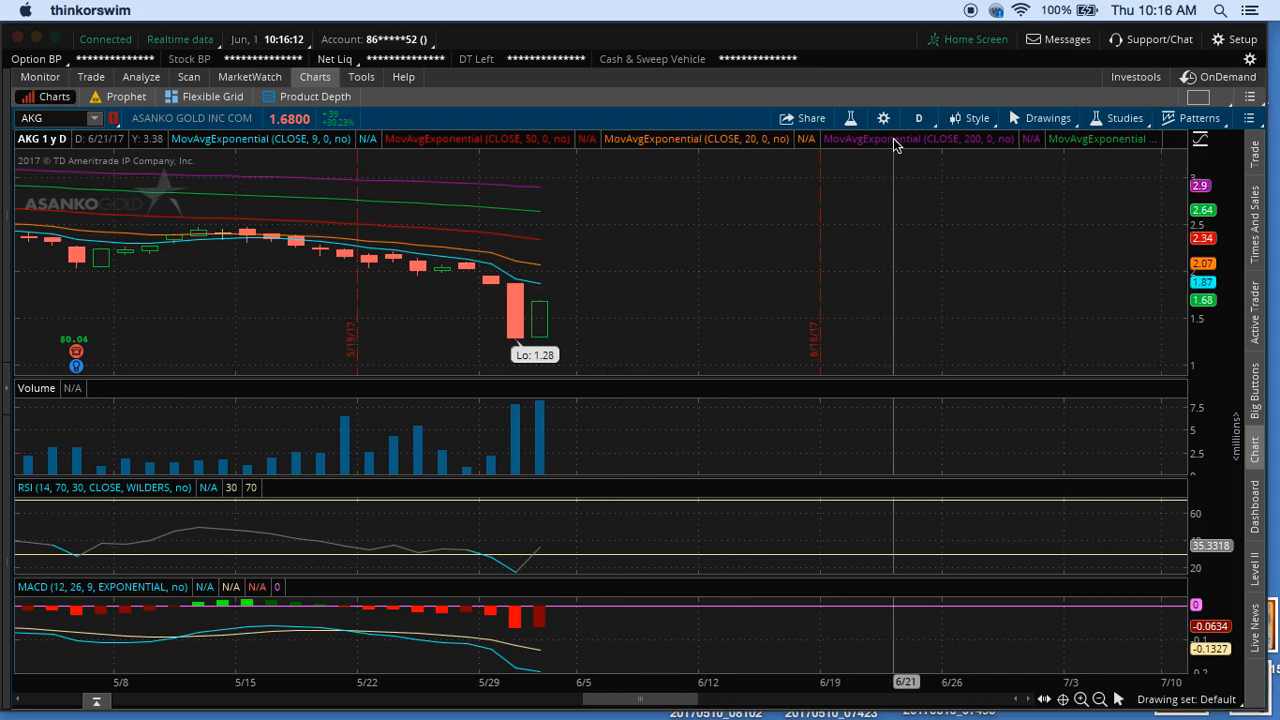
click(921, 120)
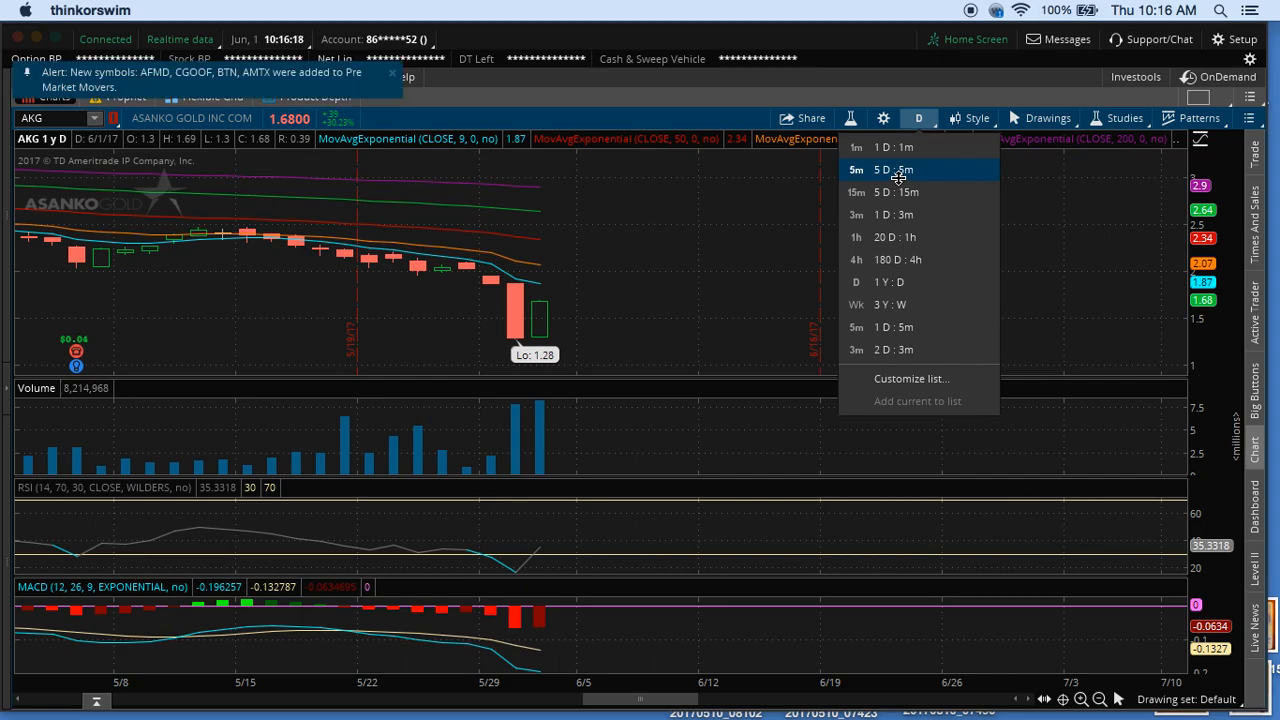
Step: Switch to 5 D : 5m and zoom onto Wednesday's drop and Thursday's rebound
click(898, 172)
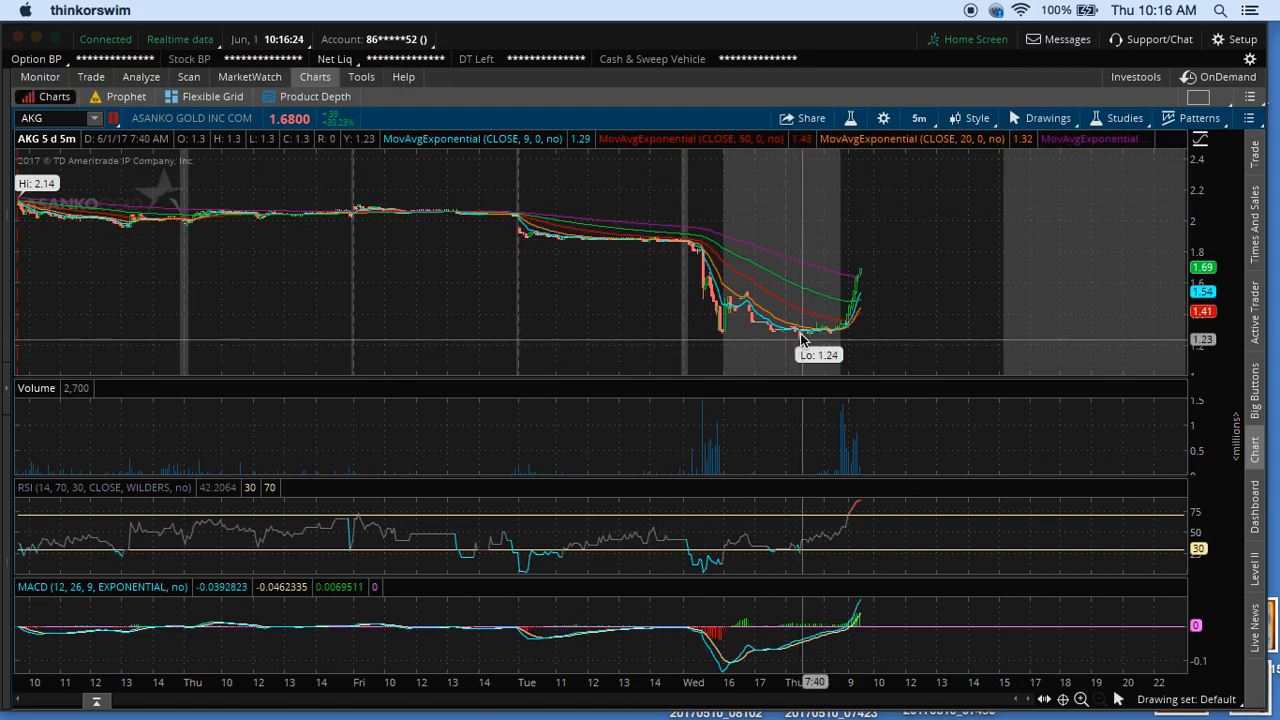
drag(690, 300, 860, 300)
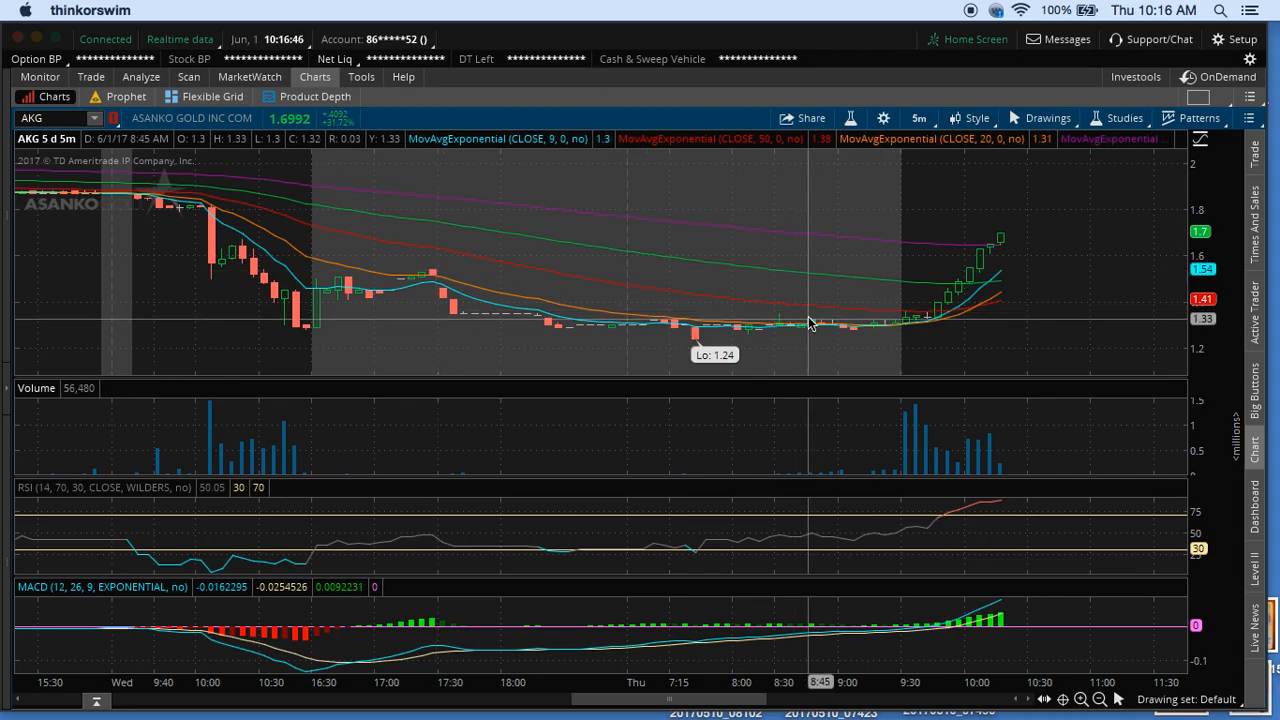
drag(810, 323, 768, 323)
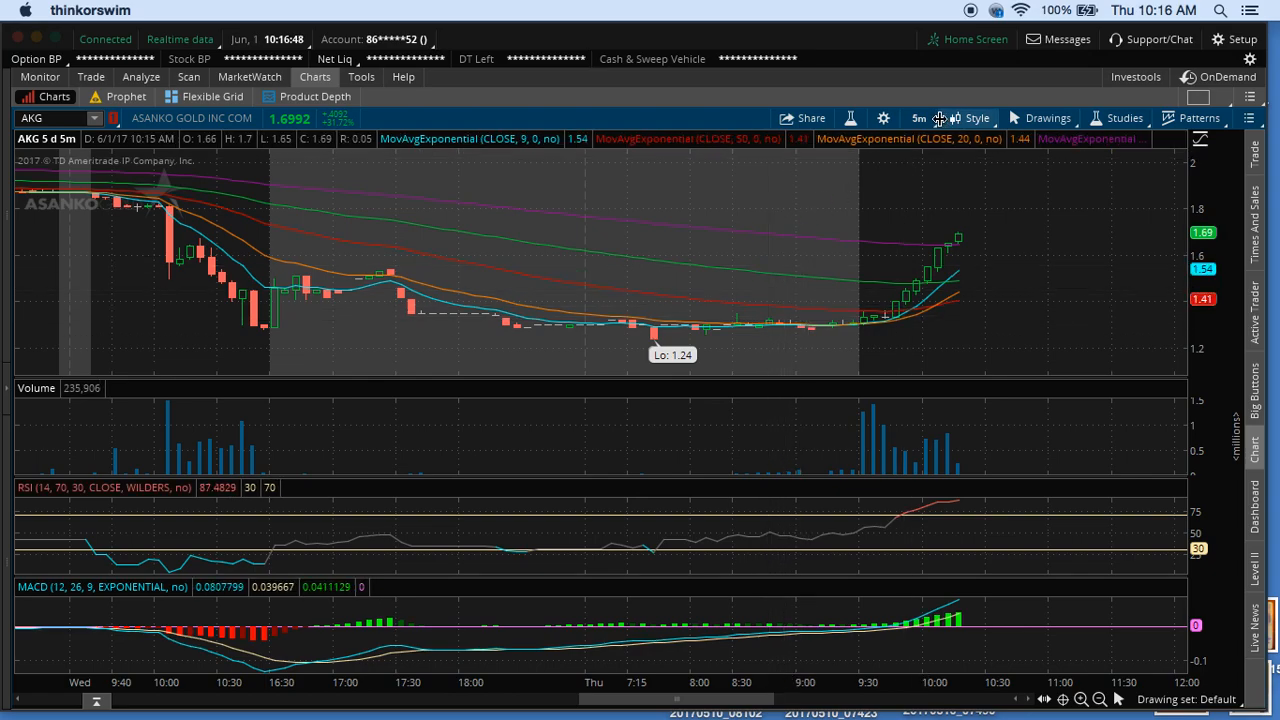
click(930, 119)
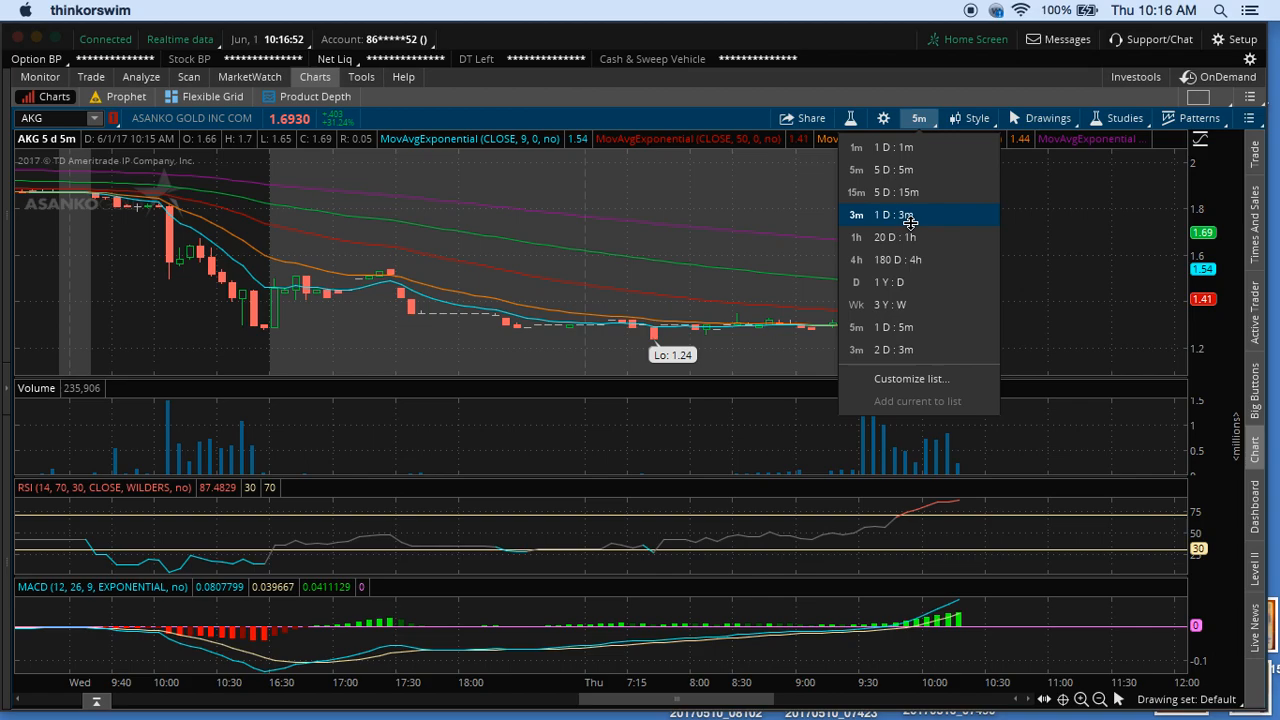
Step: Cycle AKG through 1 Y : D and 180 D : 4h, settling on the 20 D : 1h hourly chart
click(895, 281)
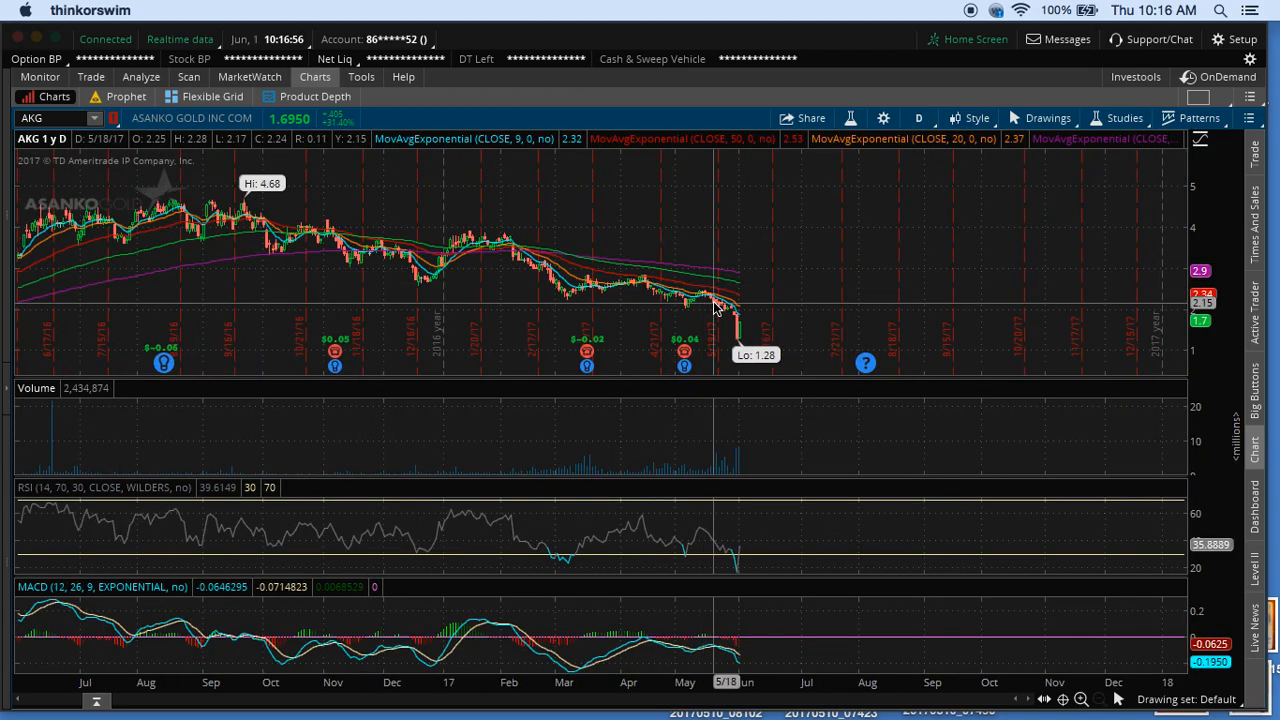
click(930, 120)
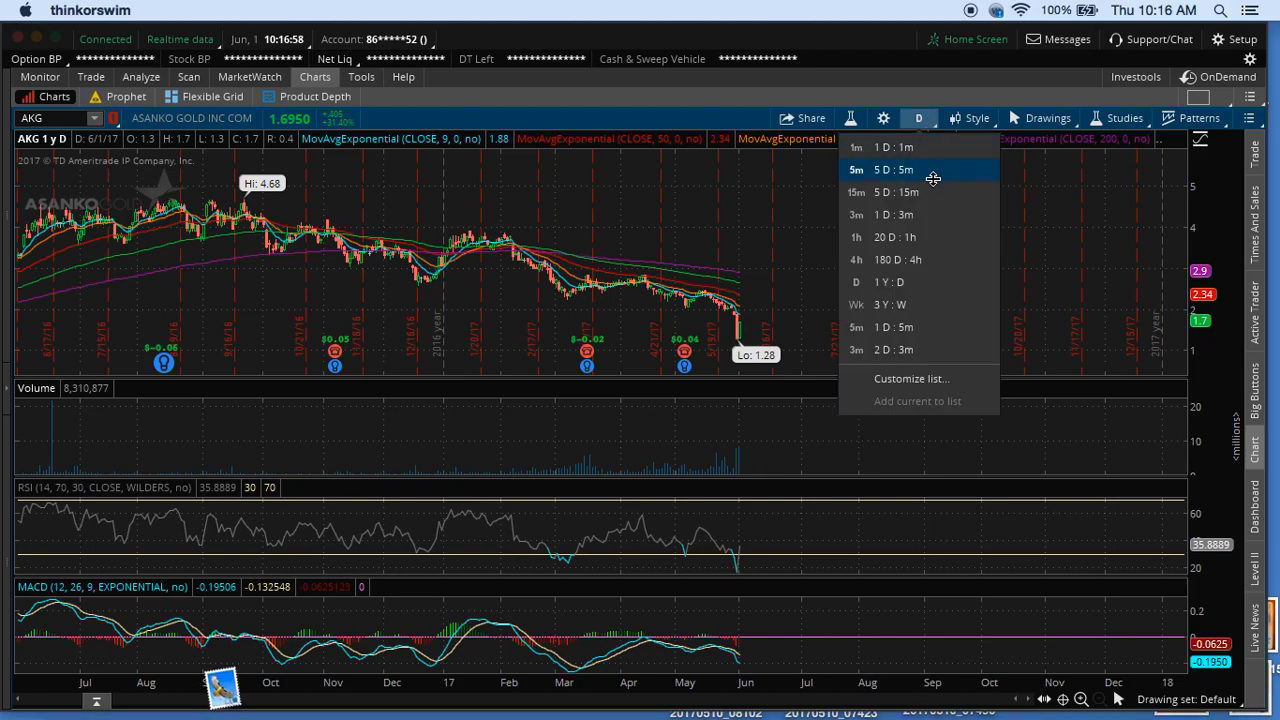
click(898, 259)
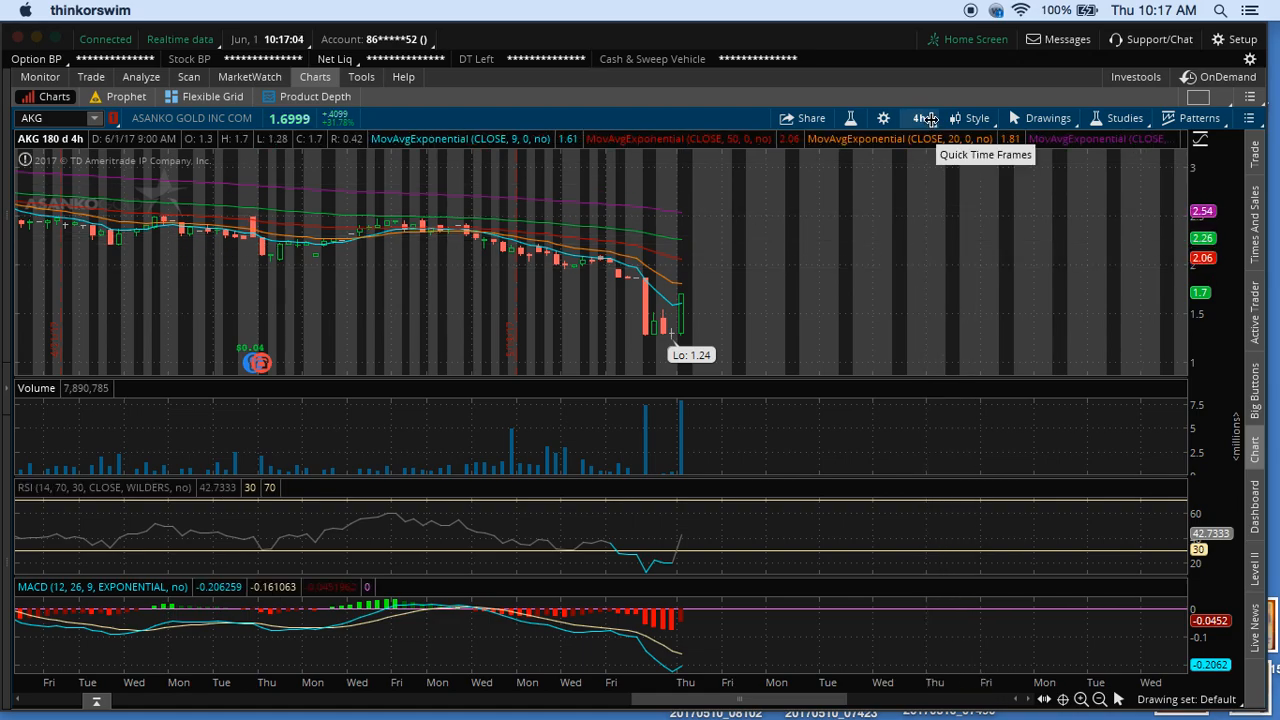
click(930, 120)
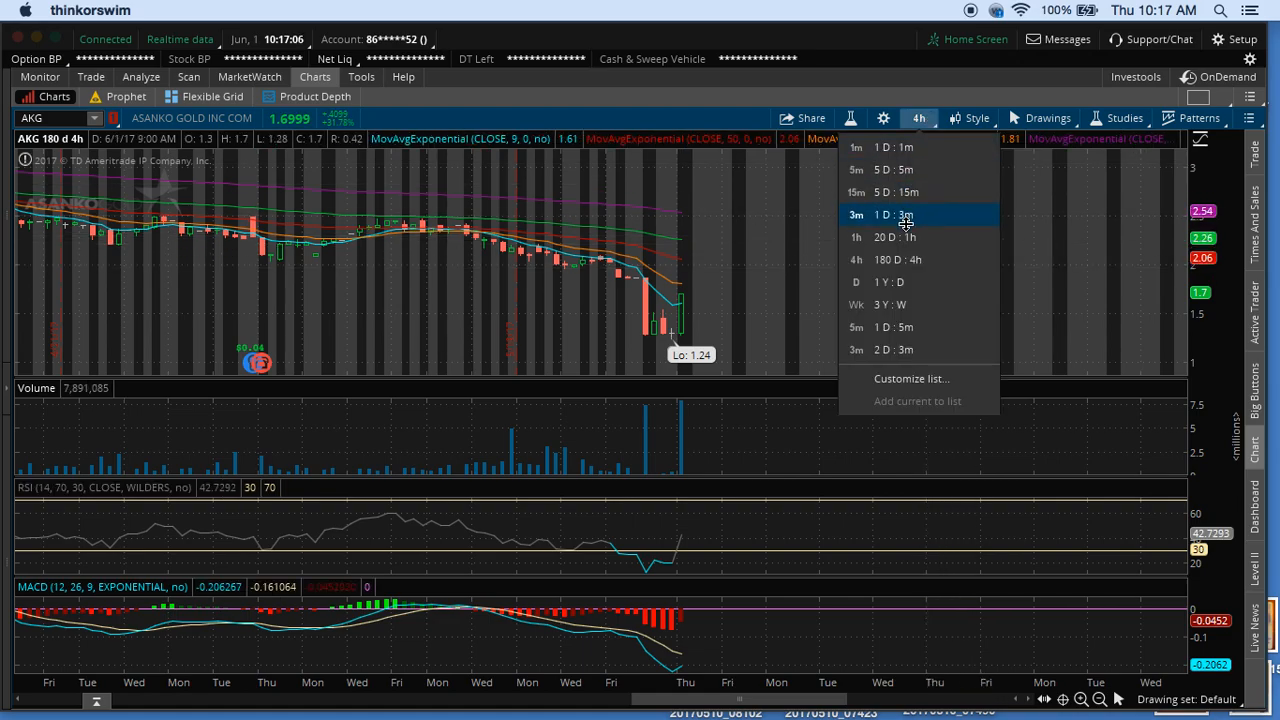
click(903, 237)
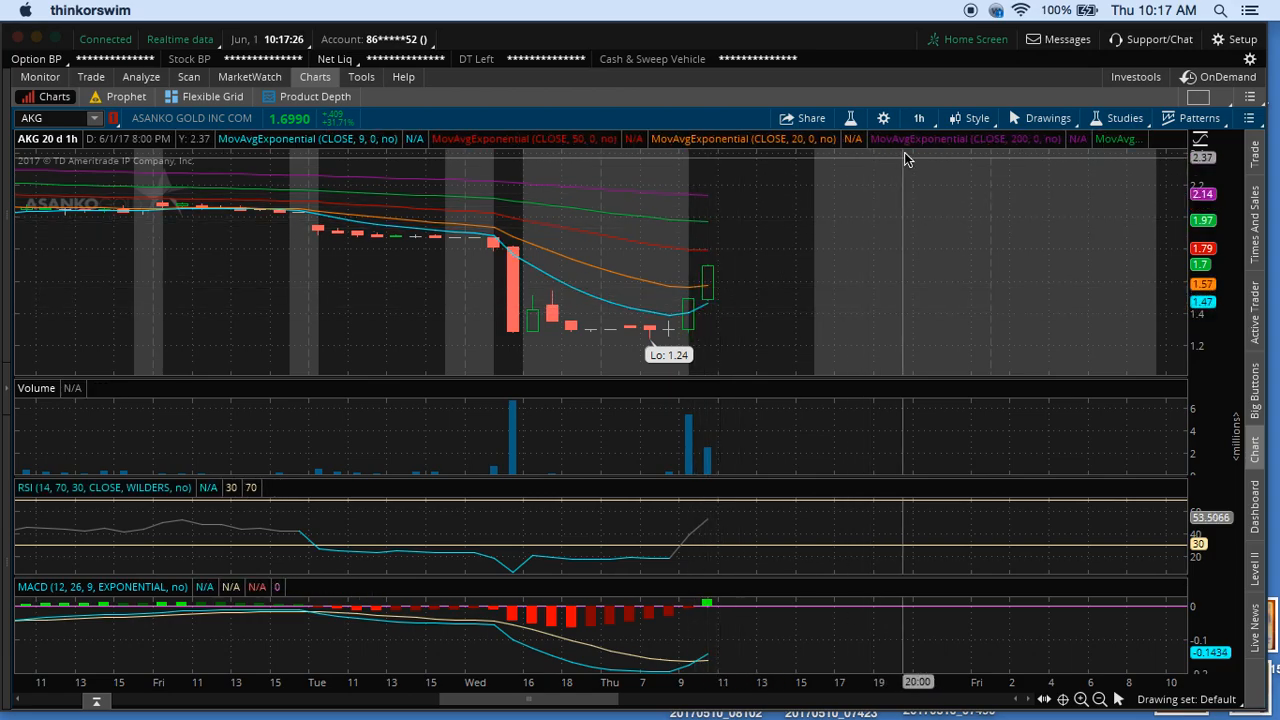
click(926, 122)
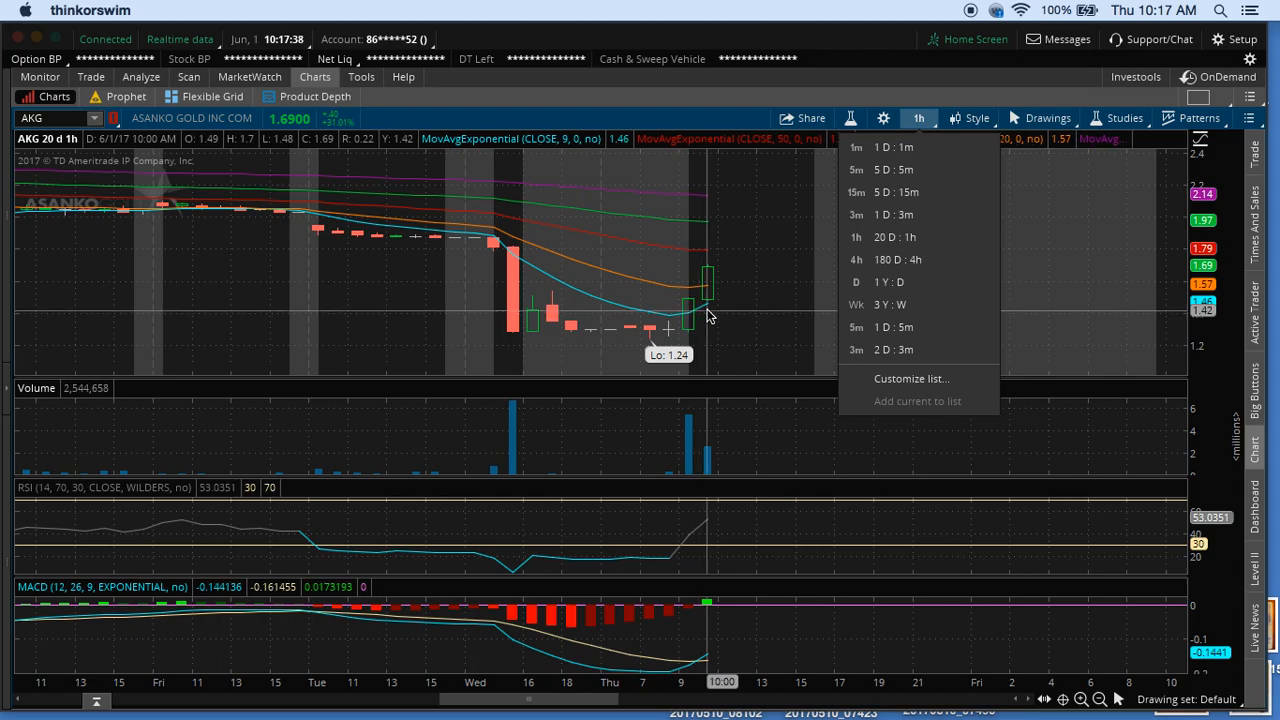
Step: Switch AKG back to the 5 D : 5m chart for Thursday morning's breakout
click(898, 172)
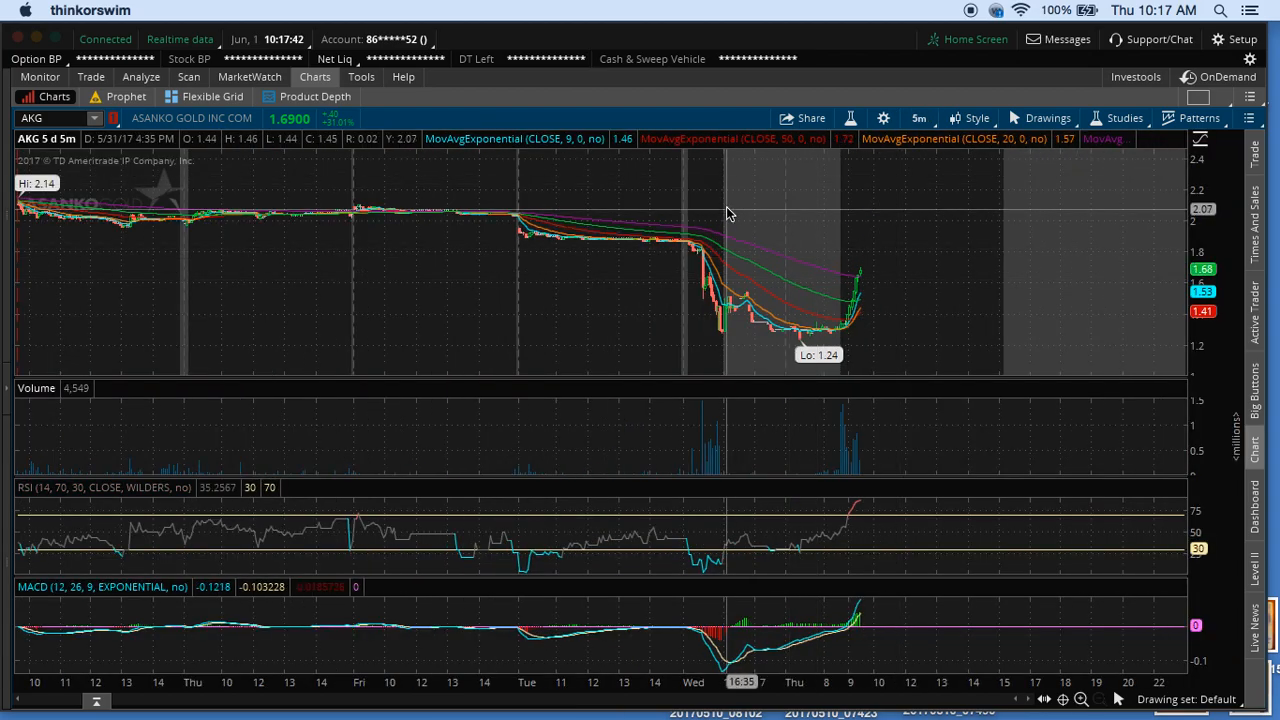
scroll(726, 213, up, 5)
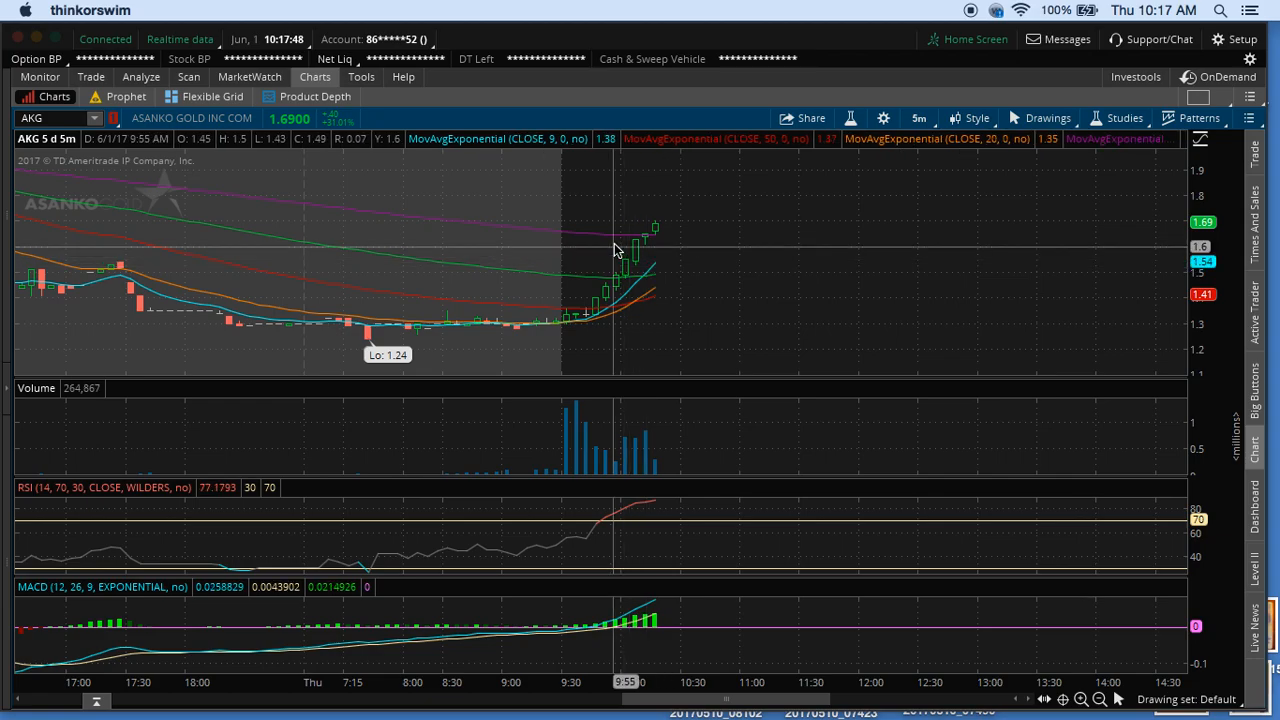
Step: Switch the AKG chart to 1 D : 1m one-minute candles
click(916, 119)
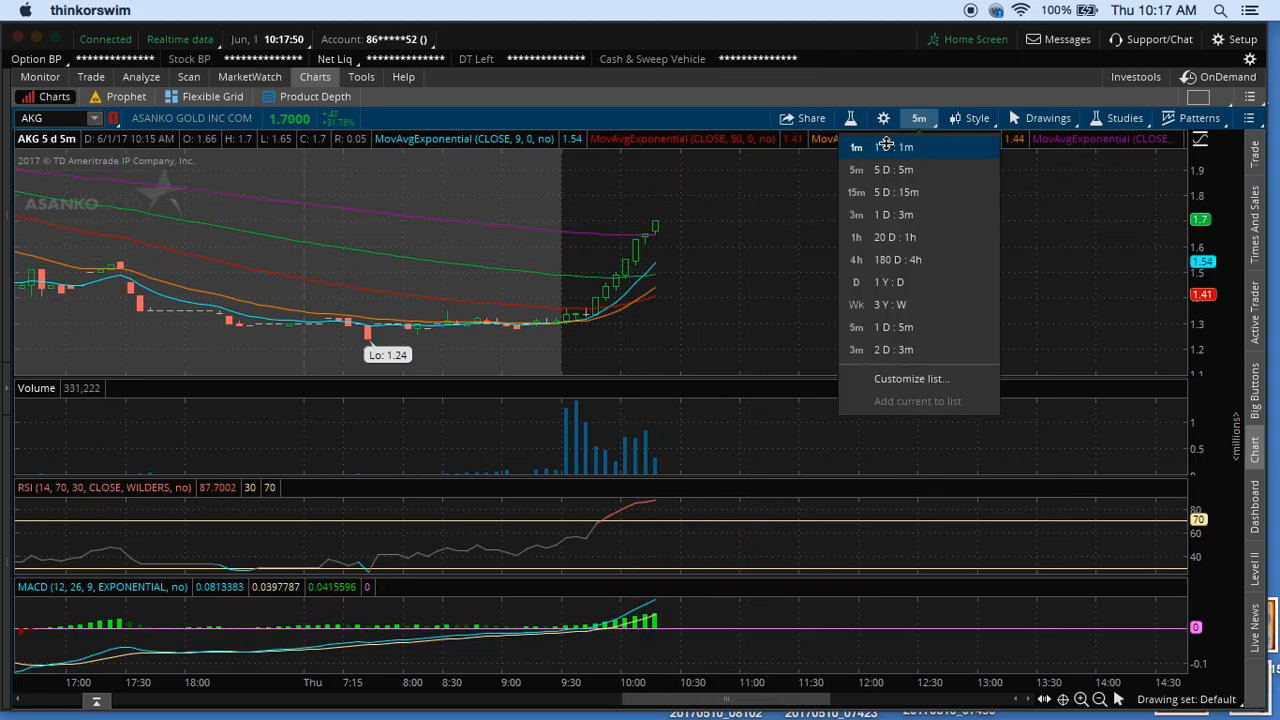
click(884, 148)
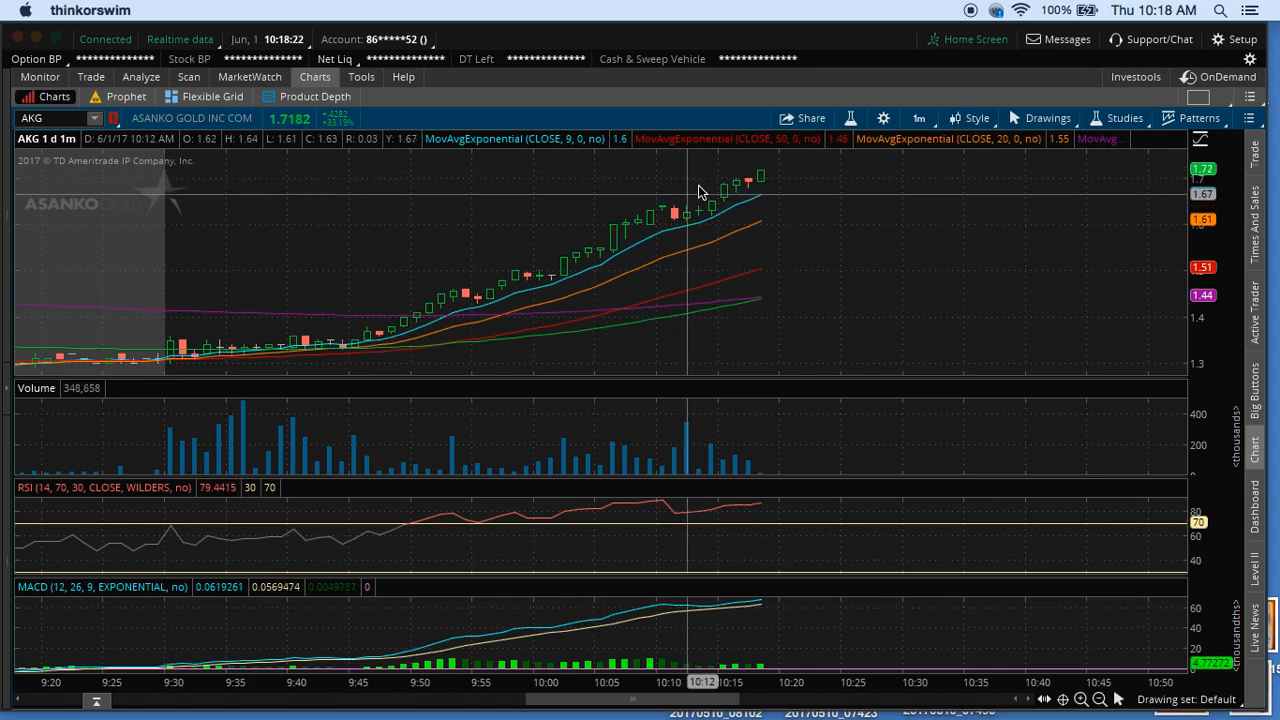
Step: Switch the AKG chart to 1 Y : D daily candles
click(919, 119)
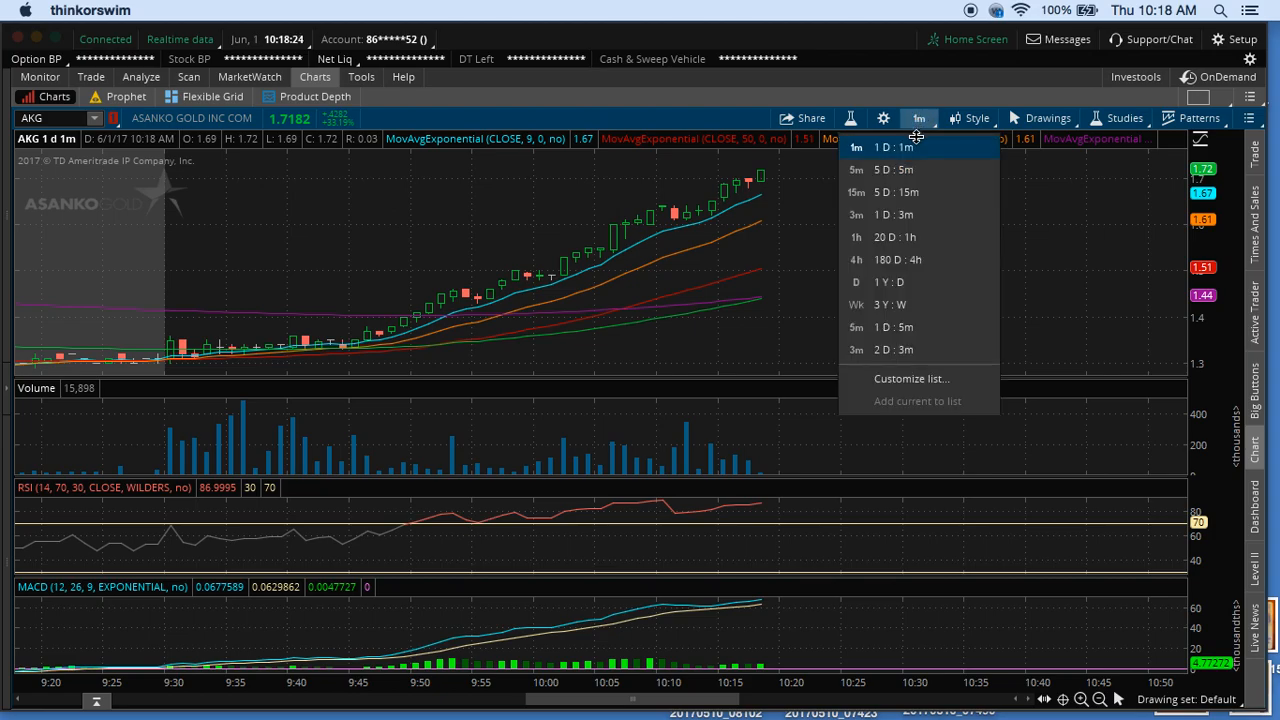
click(905, 284)
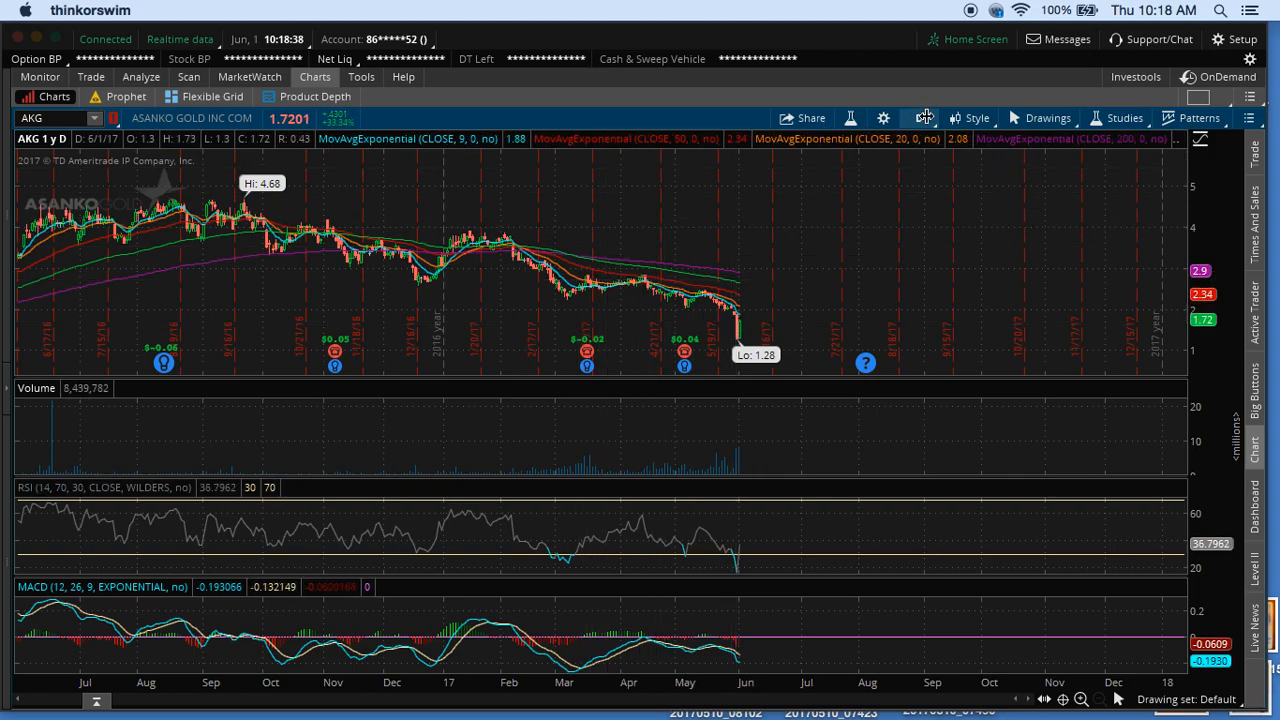
Step: Return AKG to 1 D : 1m and mark a span of candles to zoom into
click(926, 118)
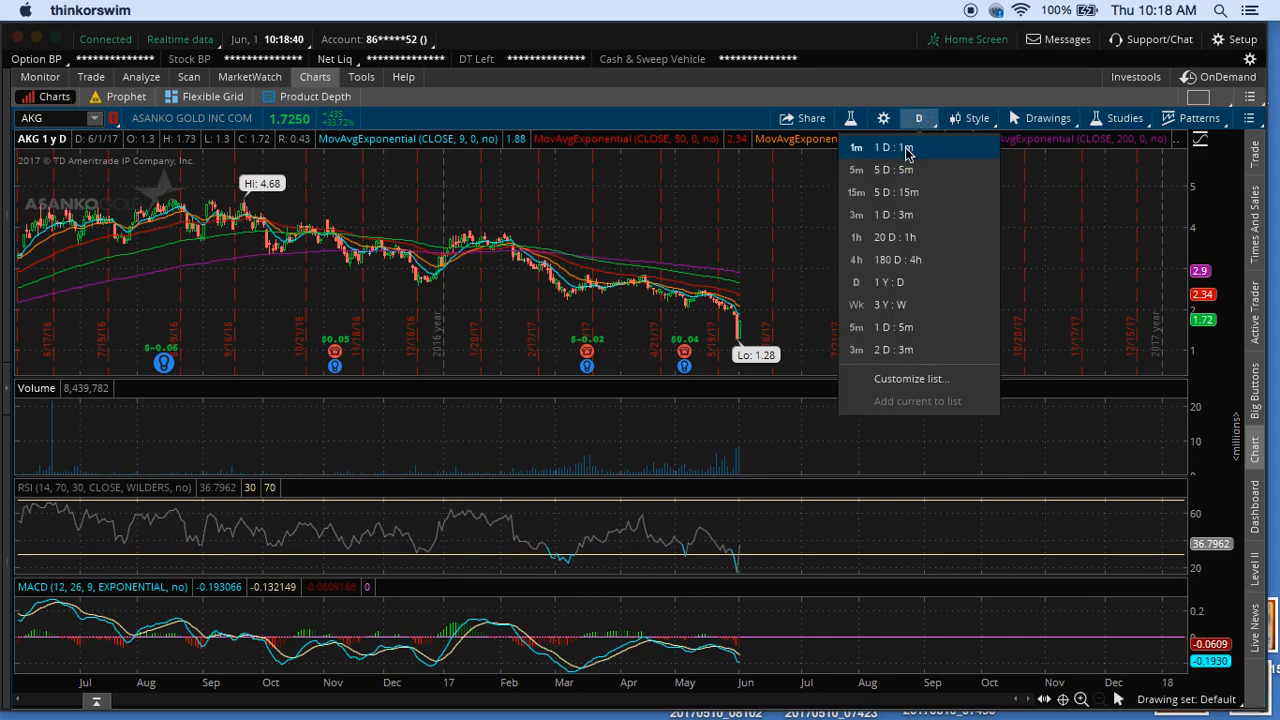
click(890, 147)
drag(537, 210, 838, 222)
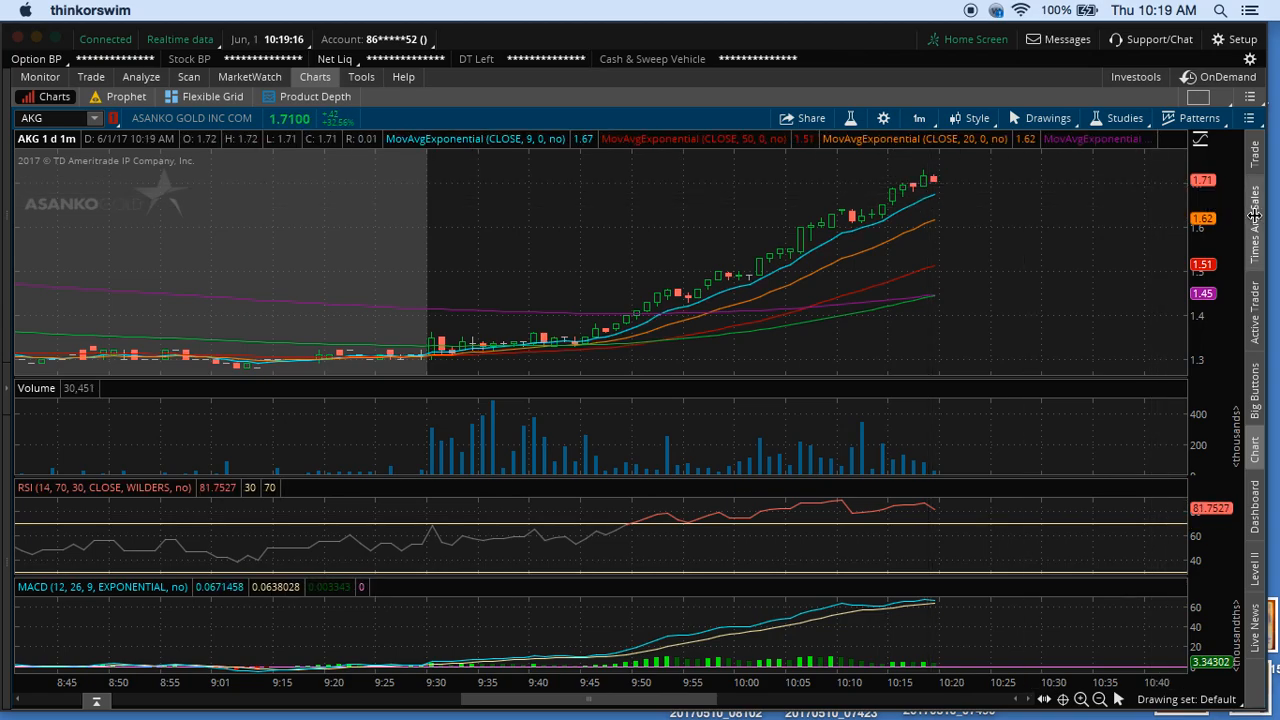
Step: Show the Times and Sales feed and zoom the chart onto the 9:34–10:13 candles
click(1254, 214)
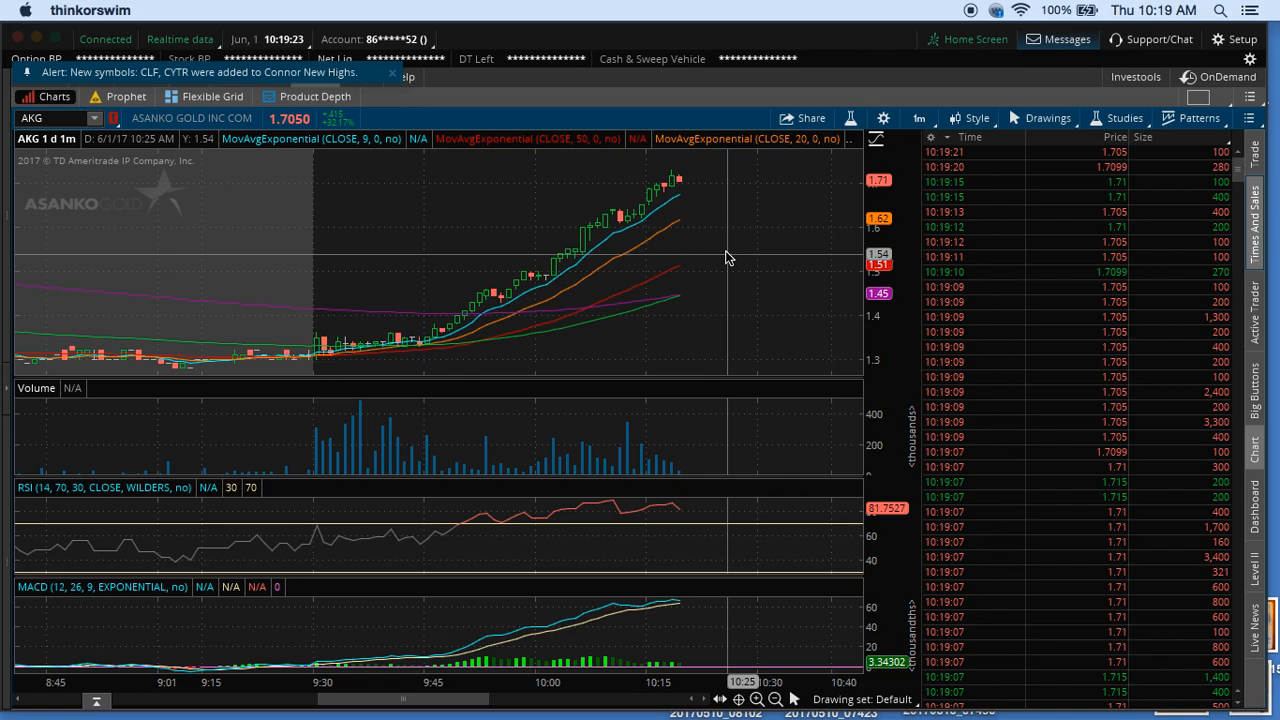
drag(347, 240, 731, 225)
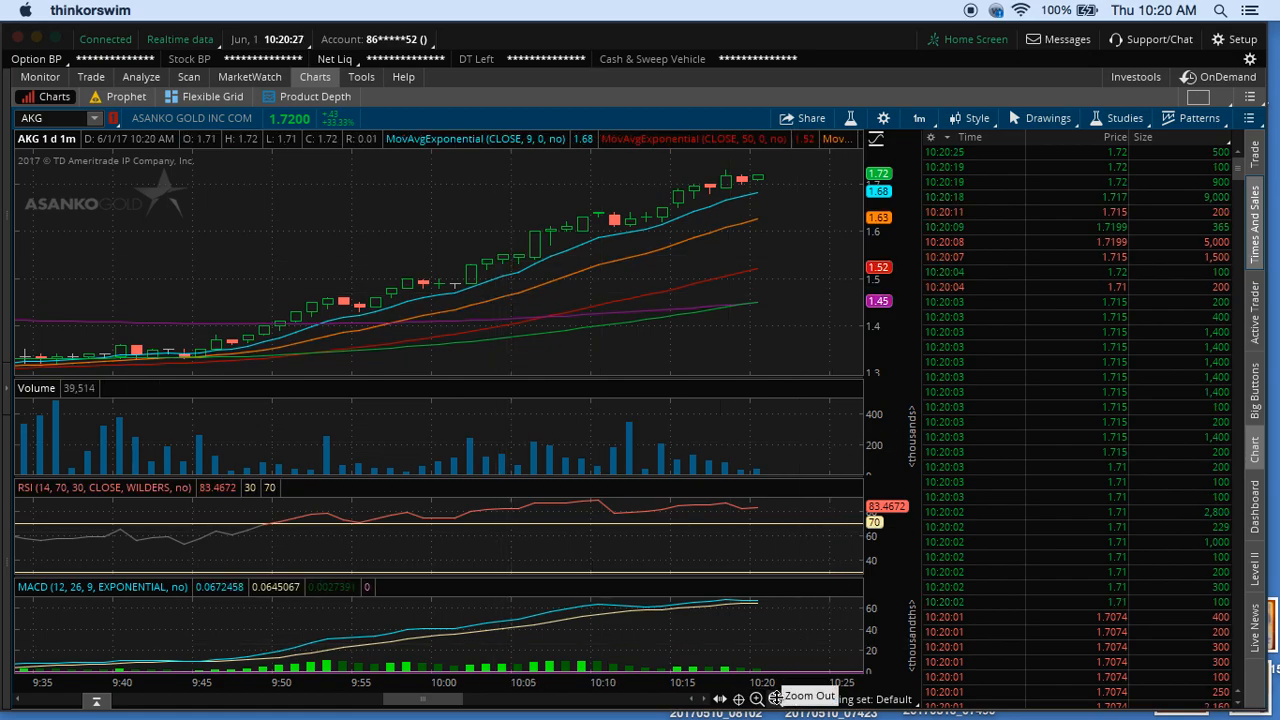
Step: Zoom out, then frame the breakout from about 9:27 through the latest candles
click(776, 699)
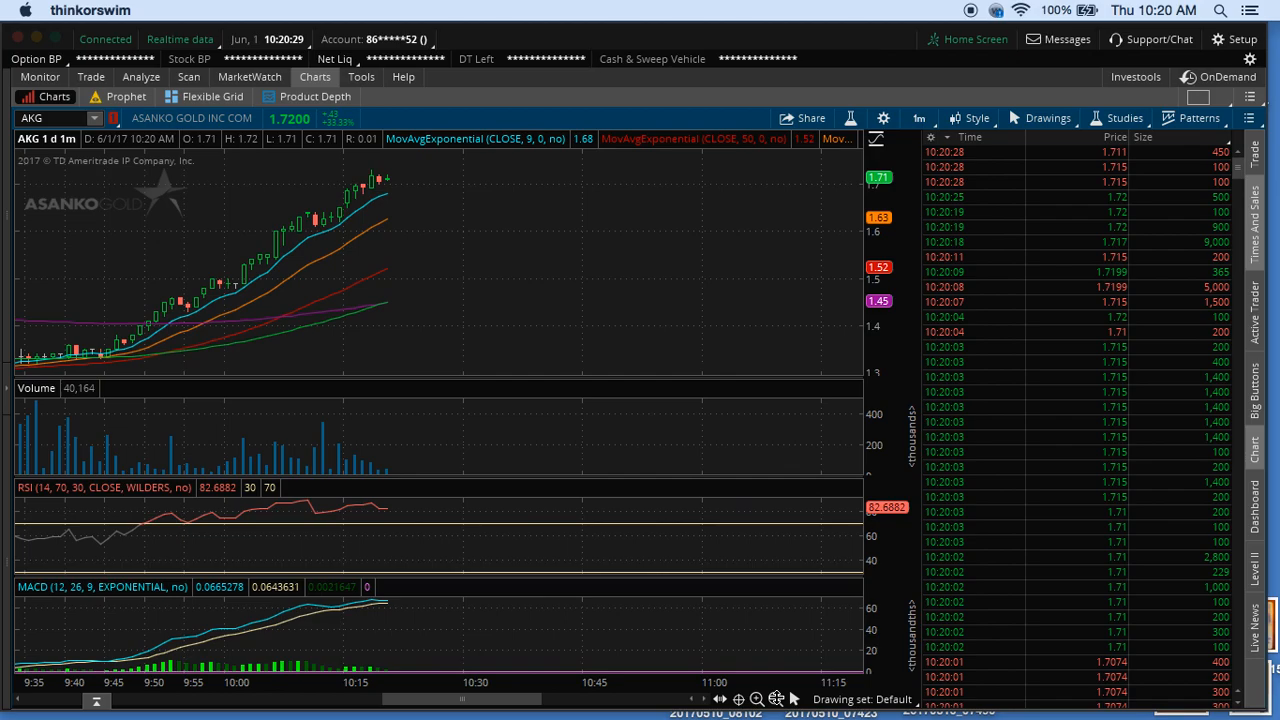
click(776, 699)
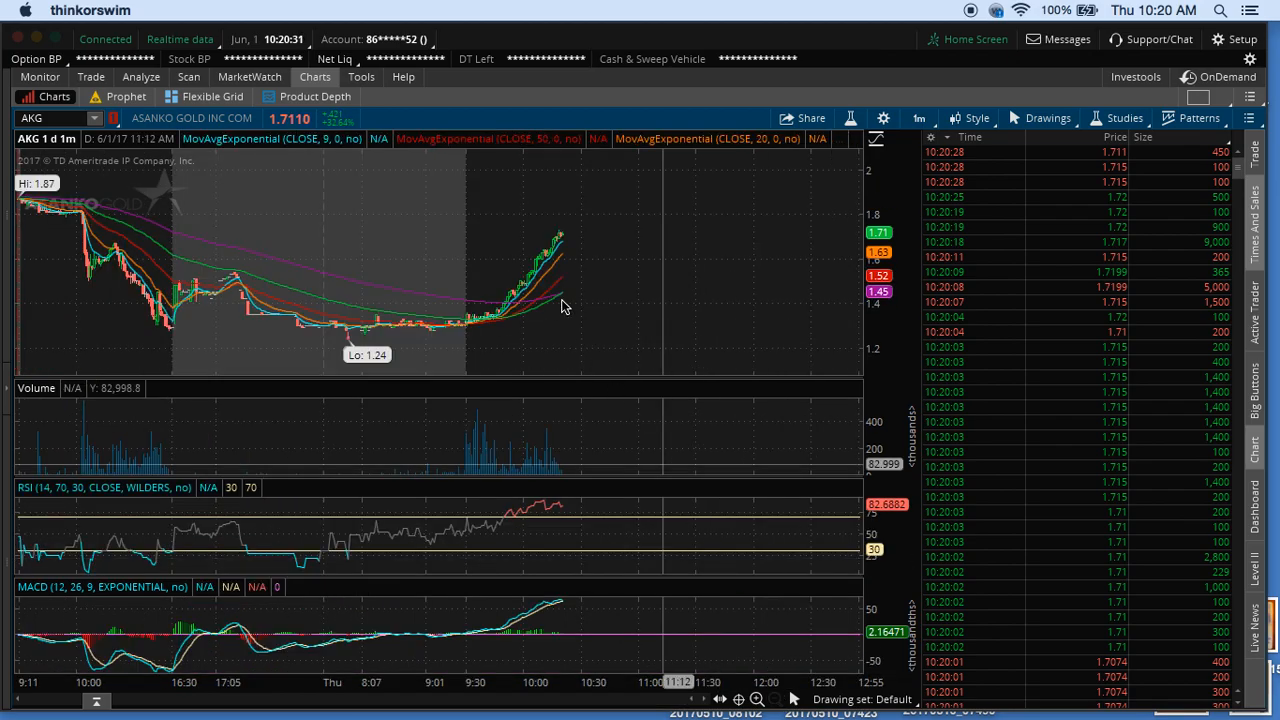
scroll(610, 260, up, 3)
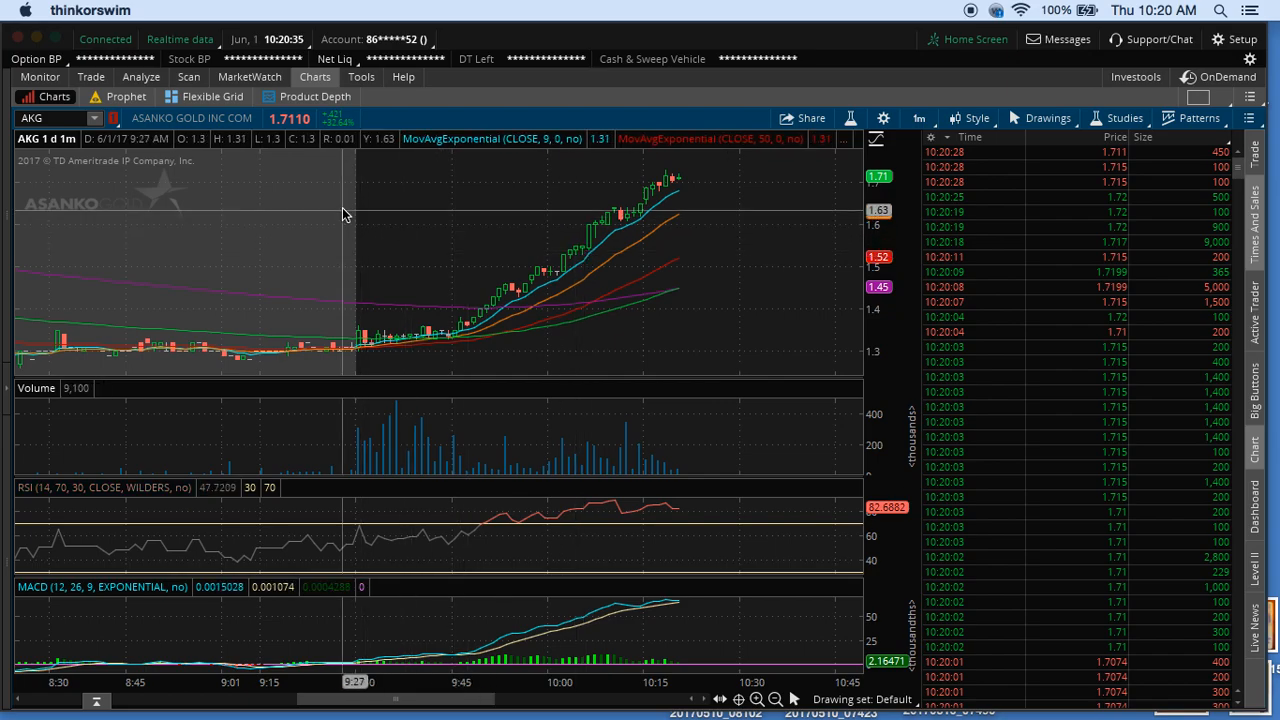
drag(343, 214, 724, 252)
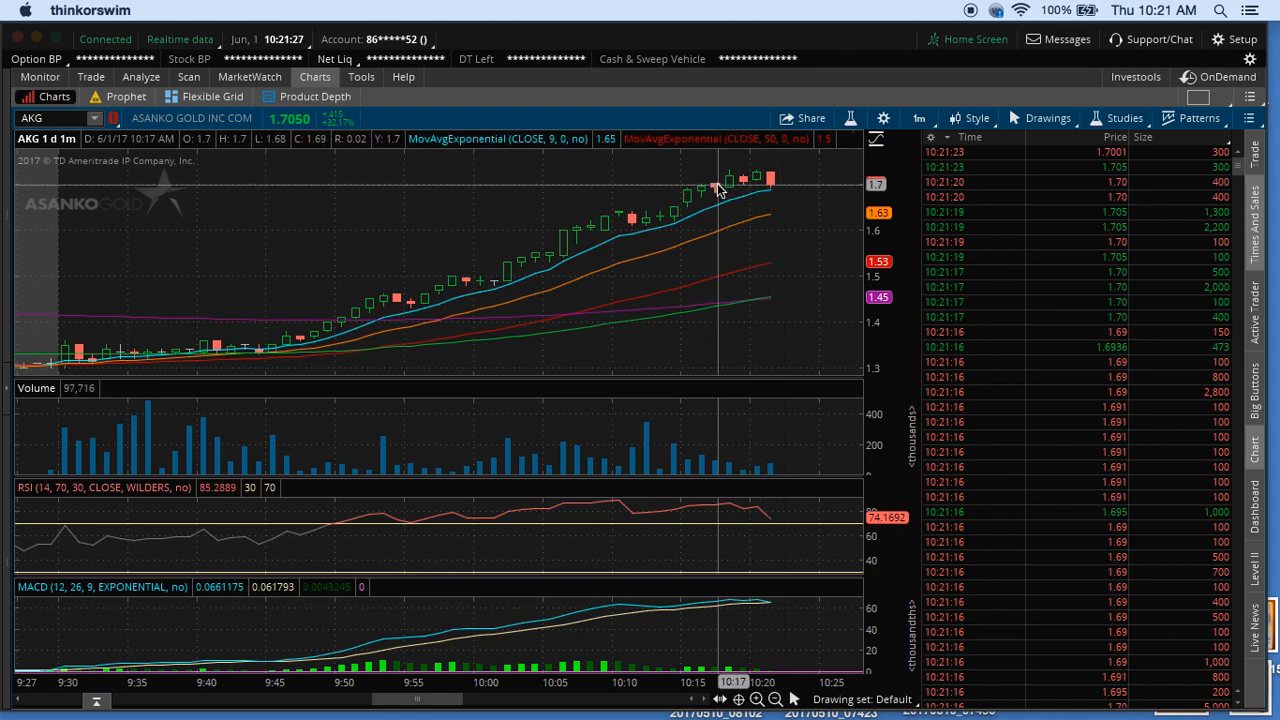
Step: Pan the AKG one-minute chart left to leave empty time ahead of the candles
drag(785, 195, 757, 188)
scroll(757, 188, down, 2)
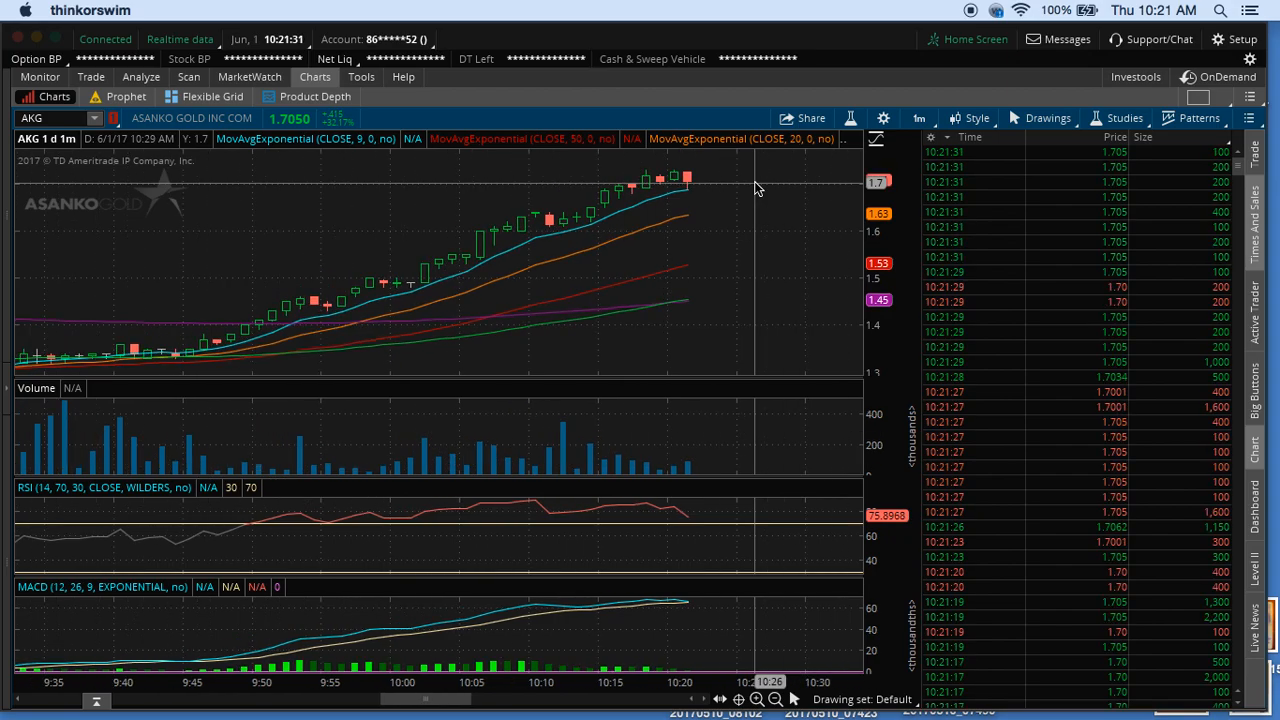
scroll(757, 188, up, 3)
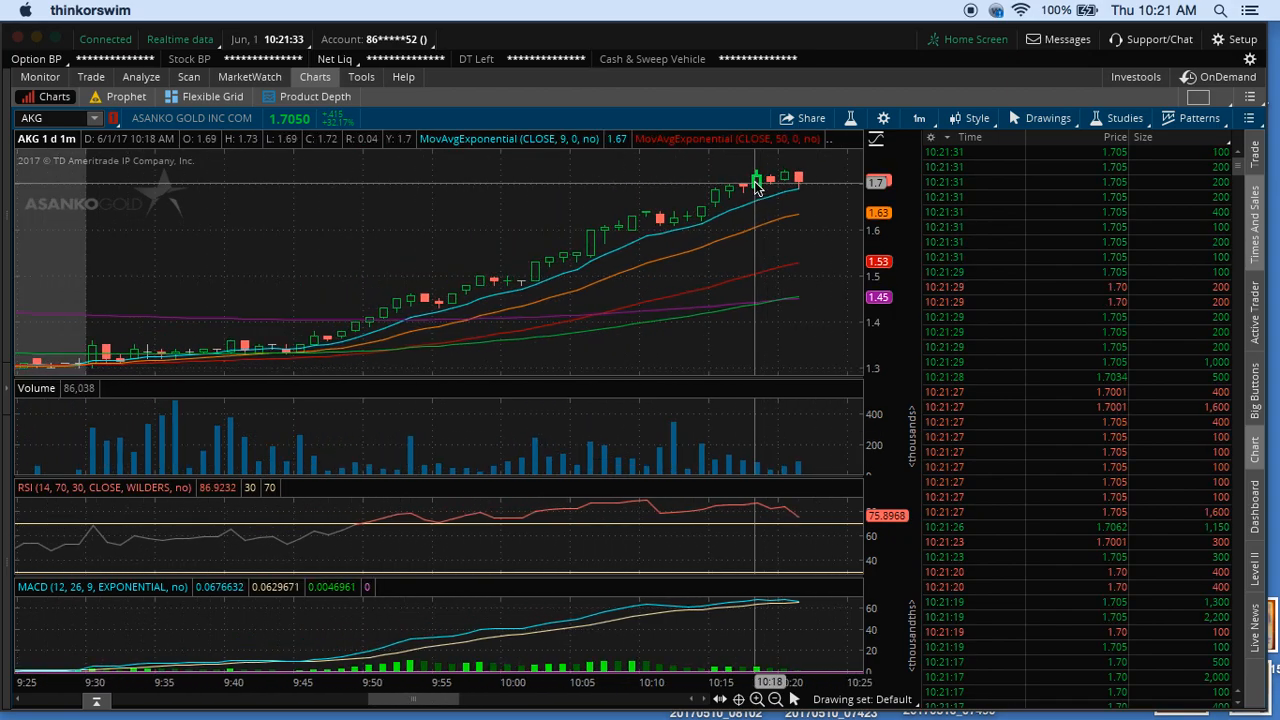
scroll(757, 188, up, 2)
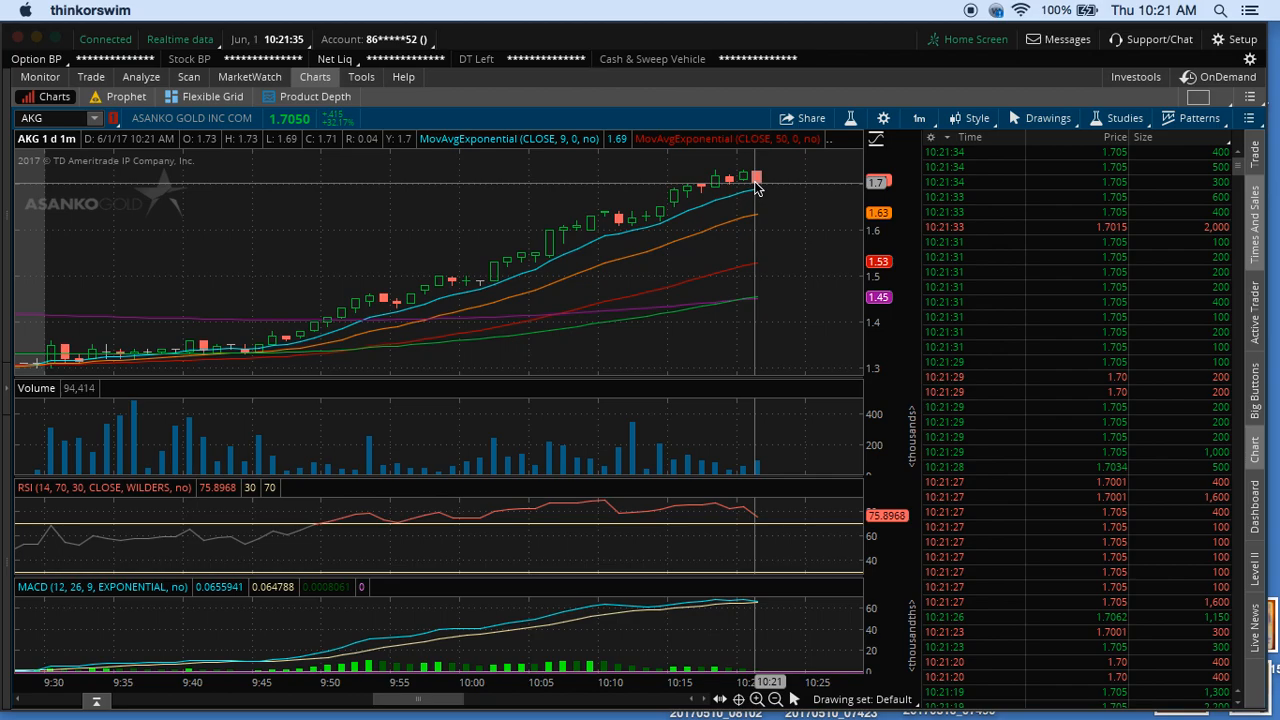
scroll(757, 188, down, 2)
scroll(757, 188, down, 1)
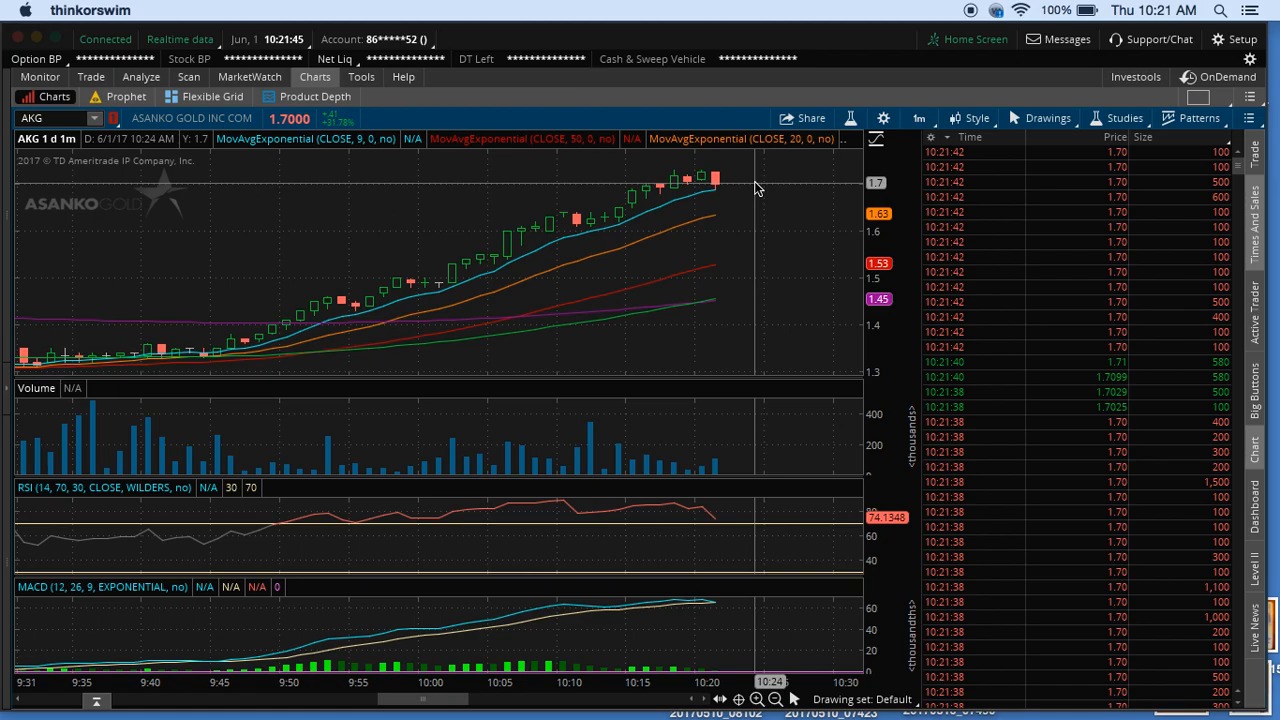
scroll(754, 181, right, 4)
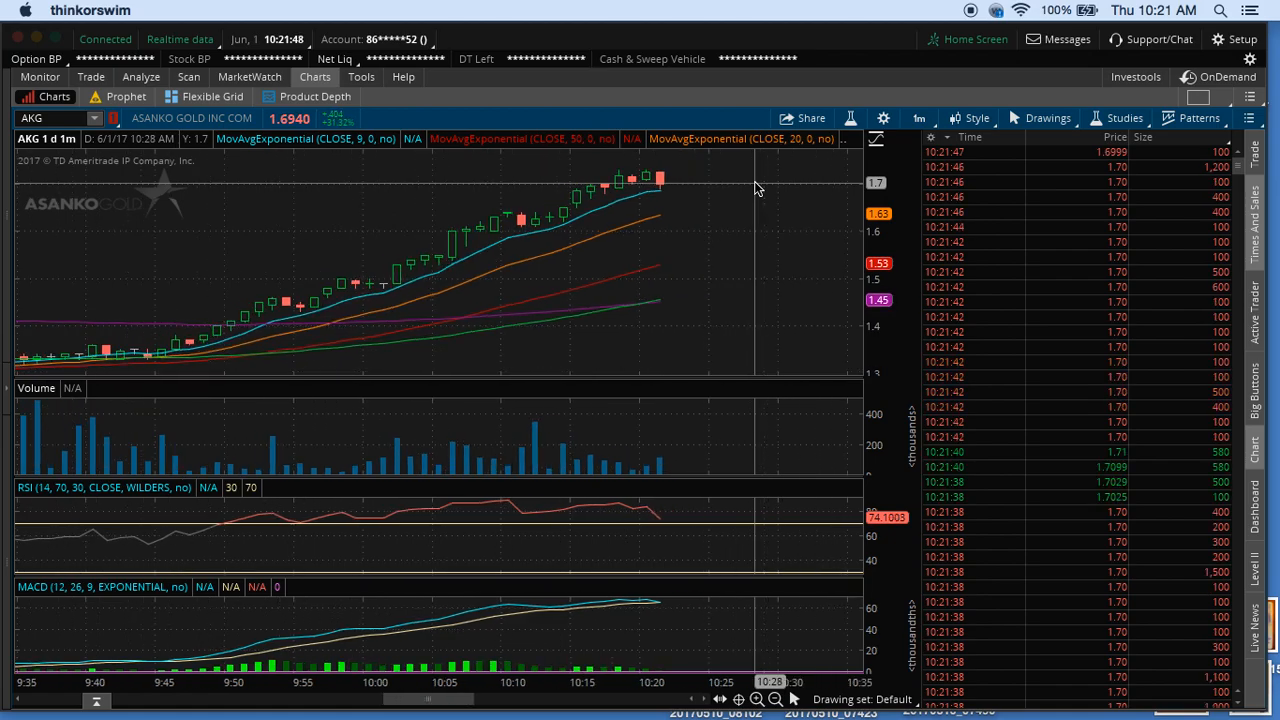
scroll(754, 181, right, 3)
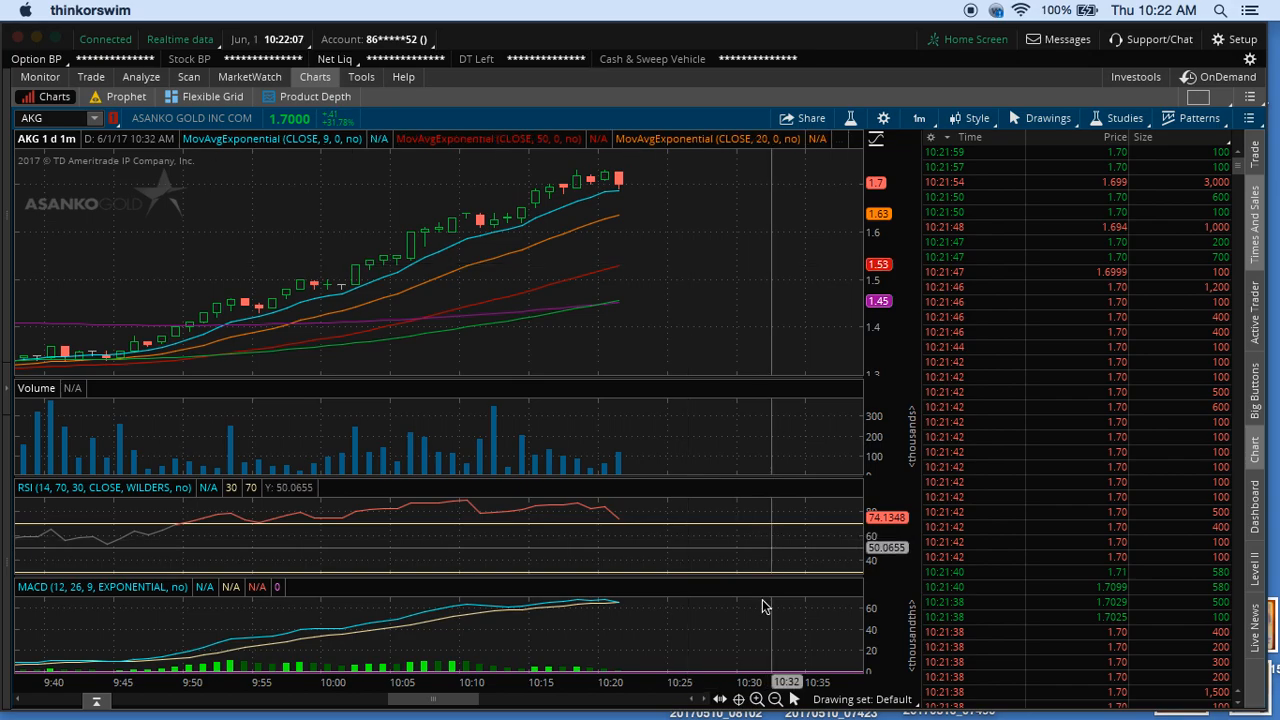
Step: Zoom the AKG chart onto the 9 EMA climb, spanning roughly 9:45 to 10:50
click(772, 699)
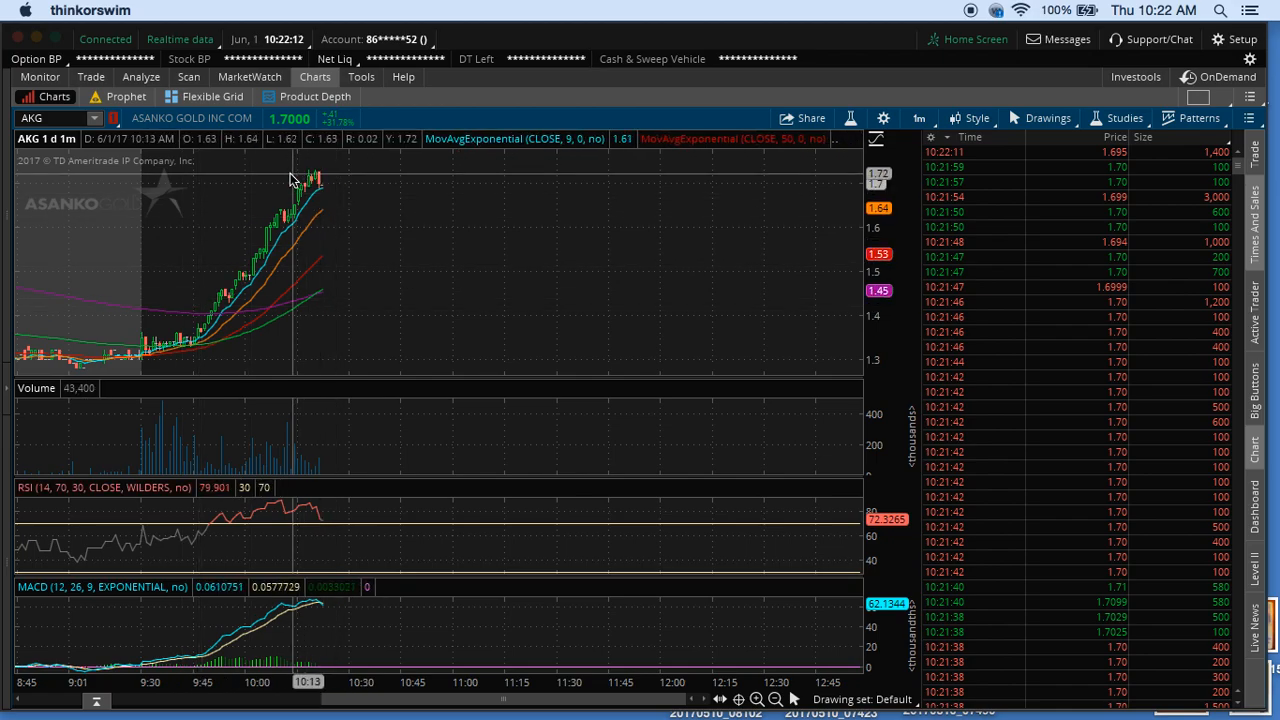
drag(193, 186, 388, 203)
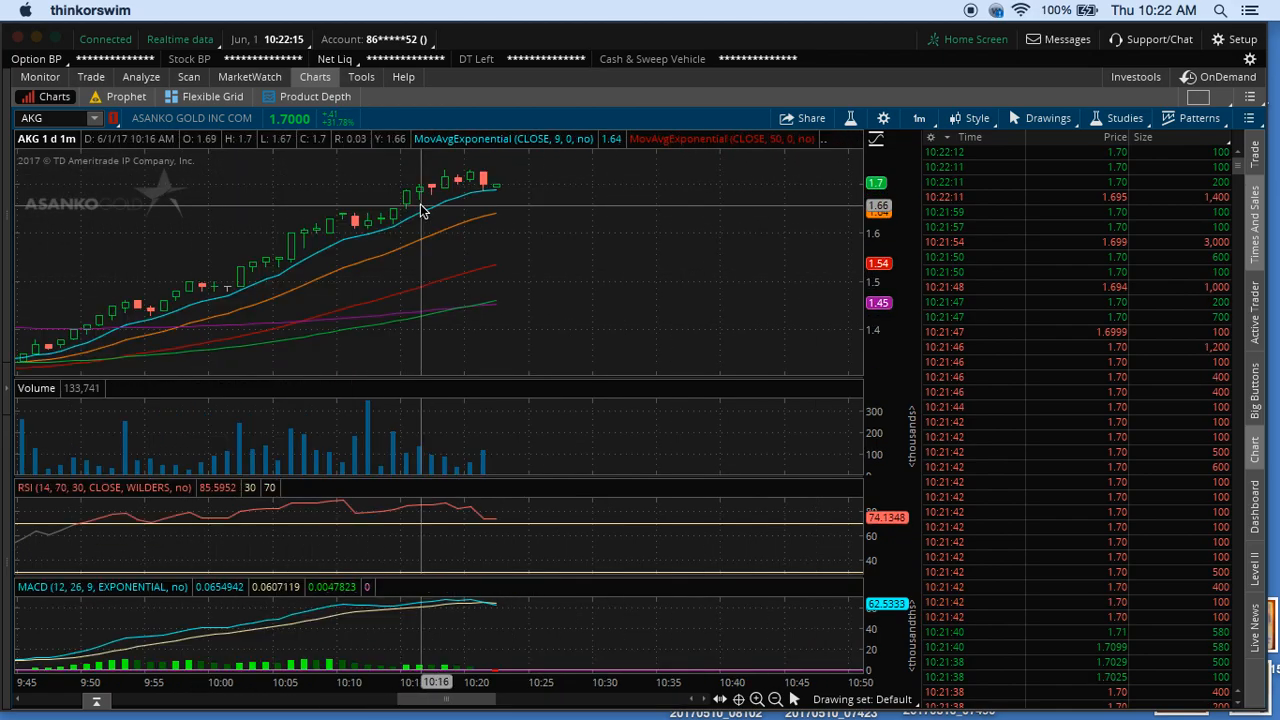